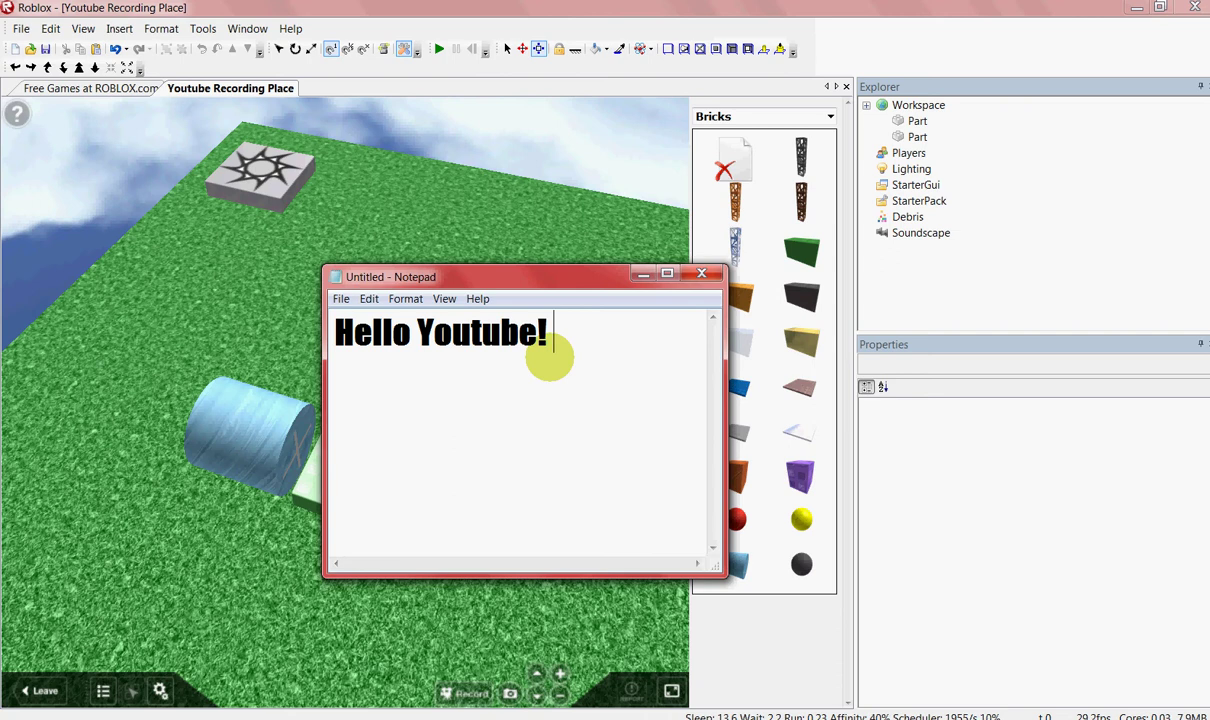
Step: Complete the Notepad introduction with "I Am Going", "To Show U GUys", "How To Make a car on roblox" and "2011," on separate lines
text(m Going)
key(Return)
text(To Show U GUys)
key(Return)
text(How To Make a car on ro)
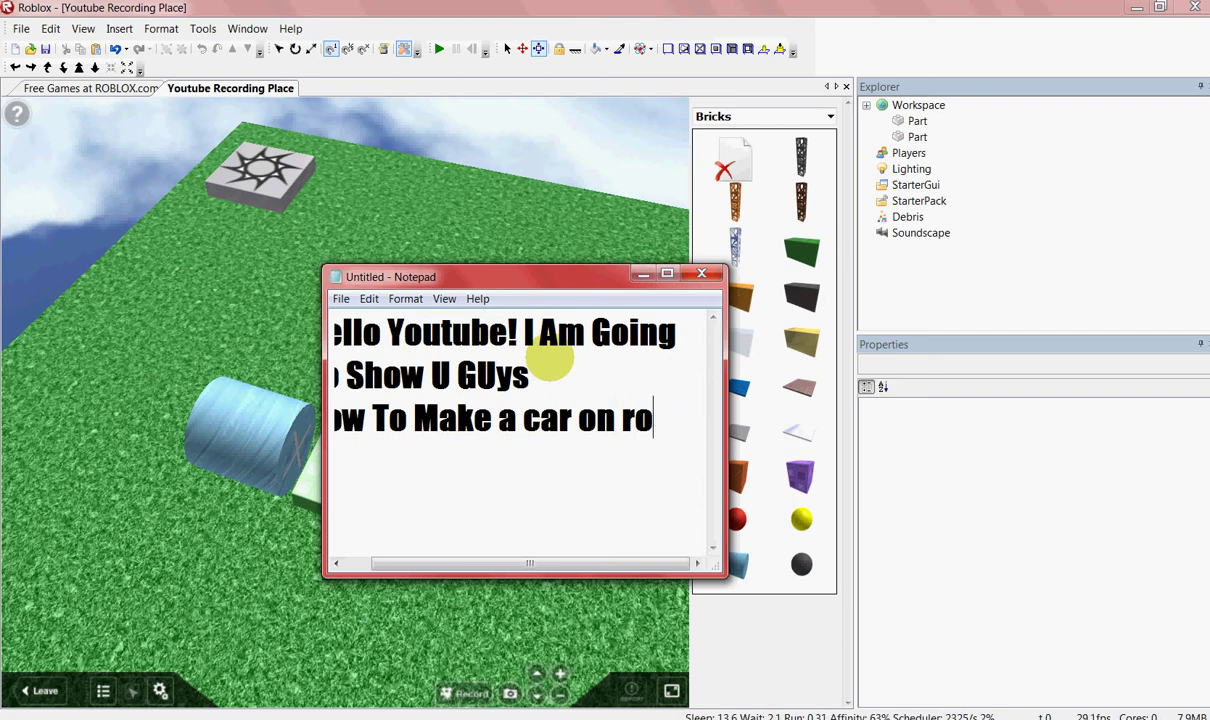
text(nloblox)
key(Return)
text(2011)
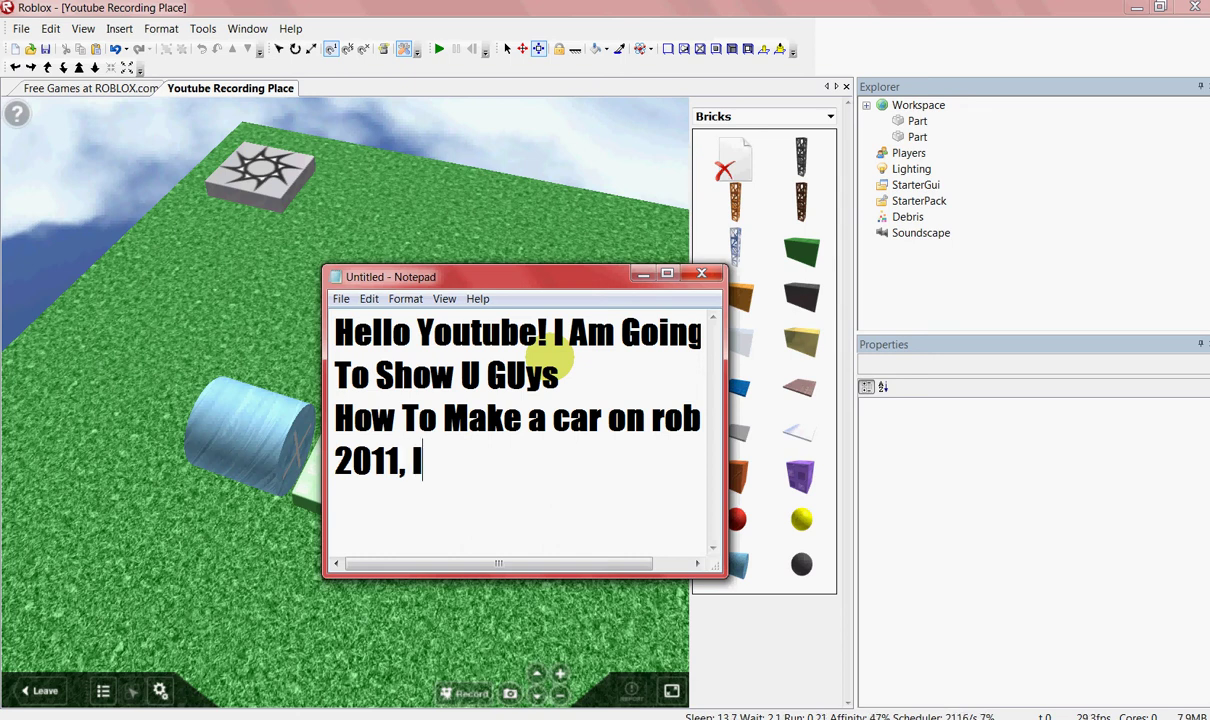
text(, First Make Tha)
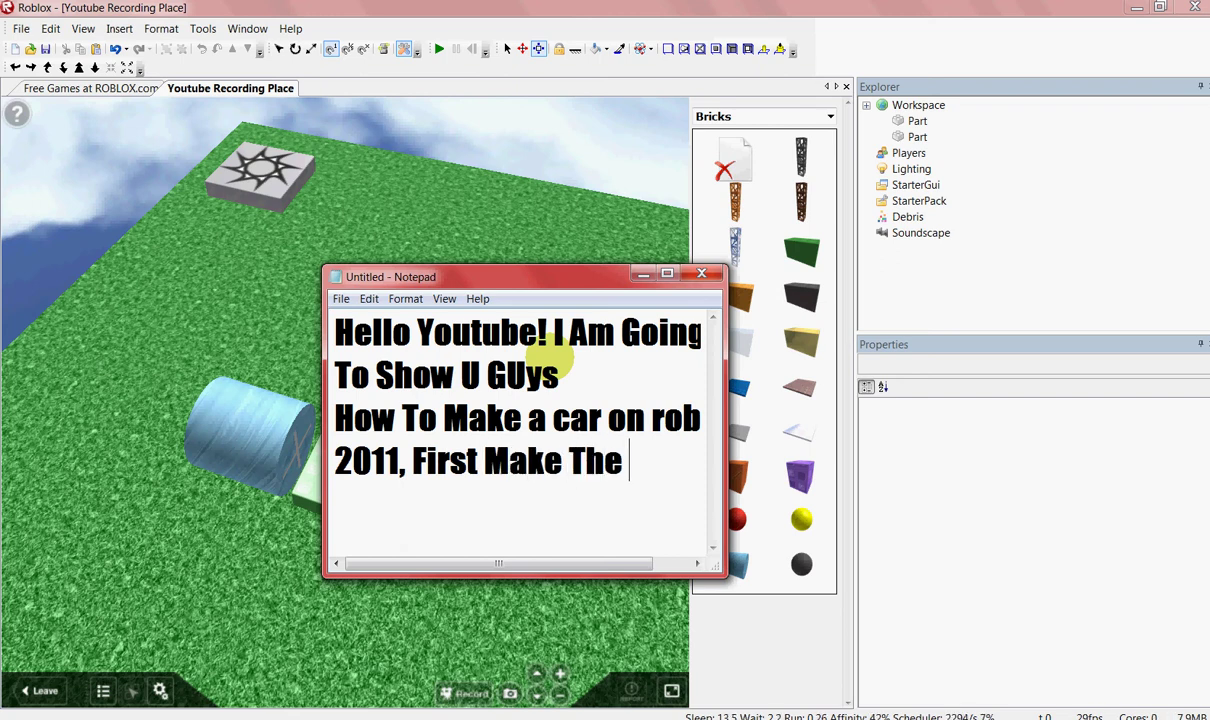
text( B)
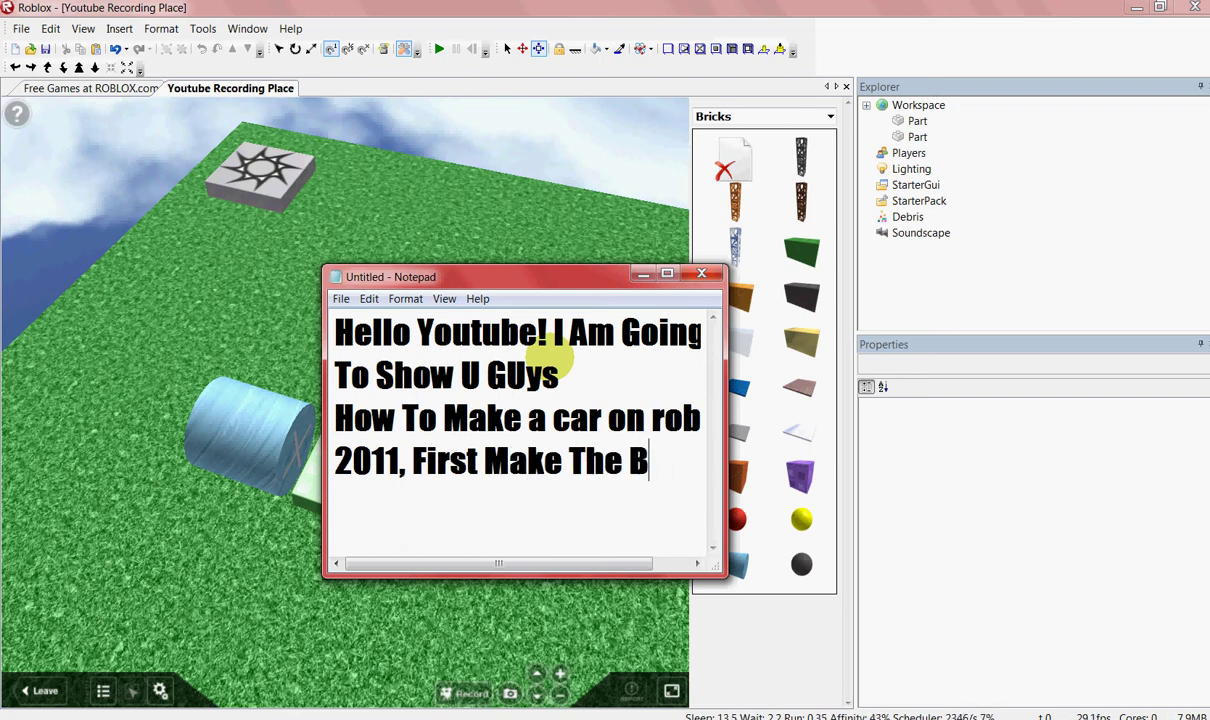
key(BackSpace)
key(BackSpace)
key(BackSpace)
key(BackSpace)
key(BackSpace)
key(BackSpace)
key(BackSpace)
key(BackSpace)
key(BackSpace)
key(BackSpace)
key(BackSpace)
key(BackSpace)
key(BackSpace)
key(BackSpace)
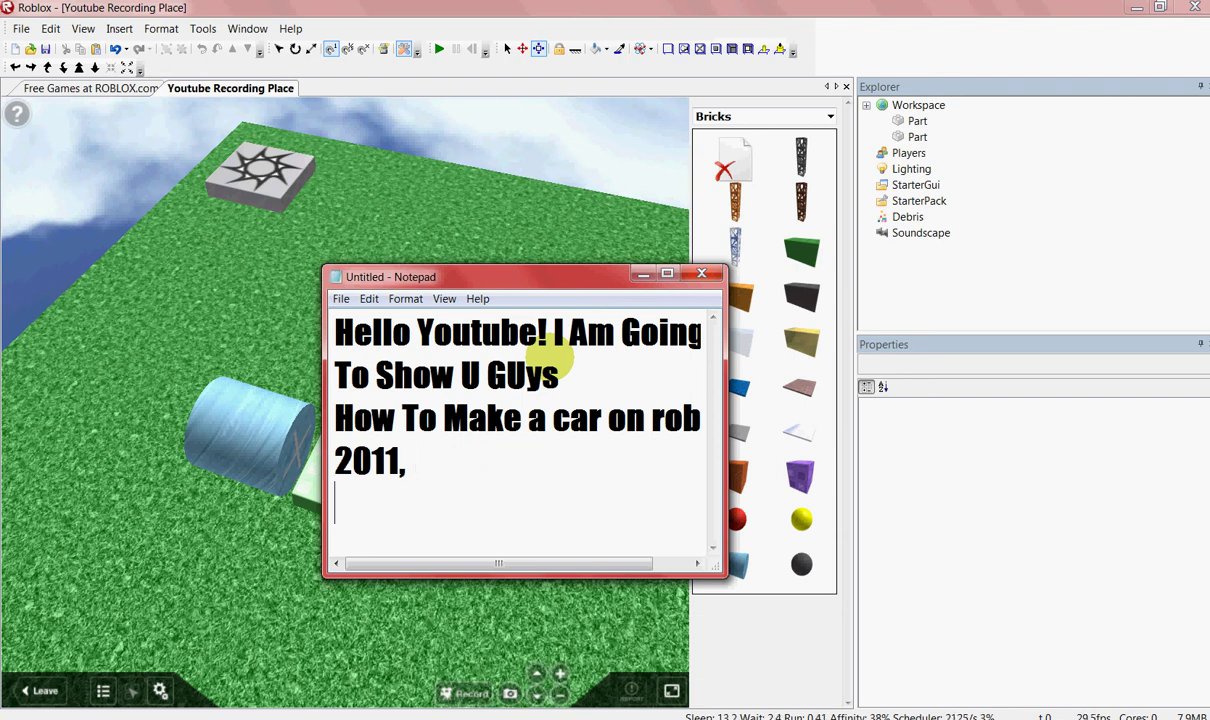
Step: Write the first instruction in the note as "1. First Make the body" with "of the car" on the following line
text(First Ma)
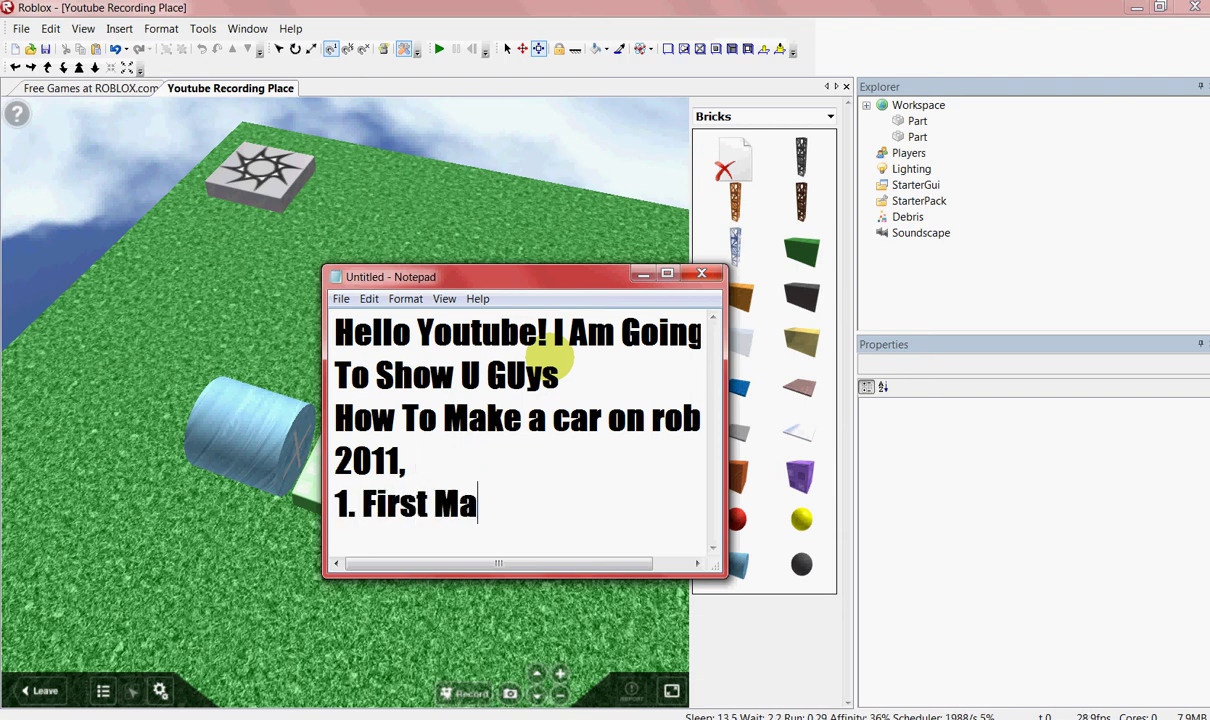
text(ke the body)
key(Return)
text(f)
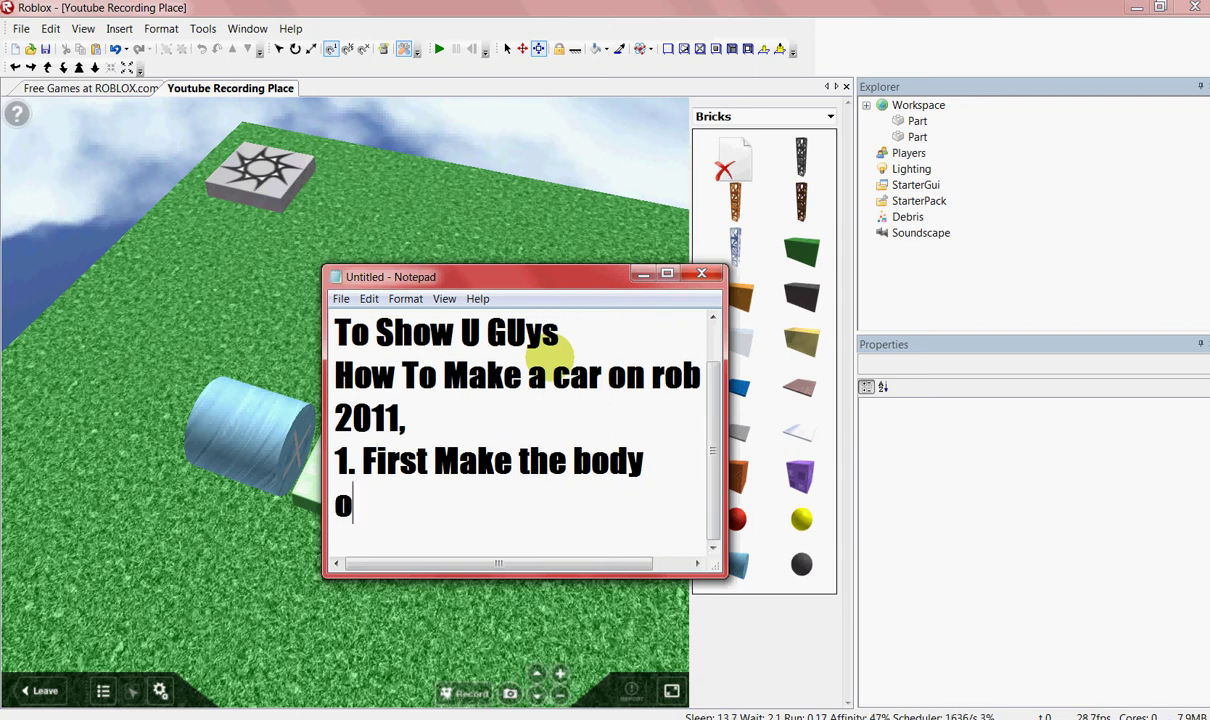
text( yth)
key(BackSpace)
key(BackSpace)
text(the )
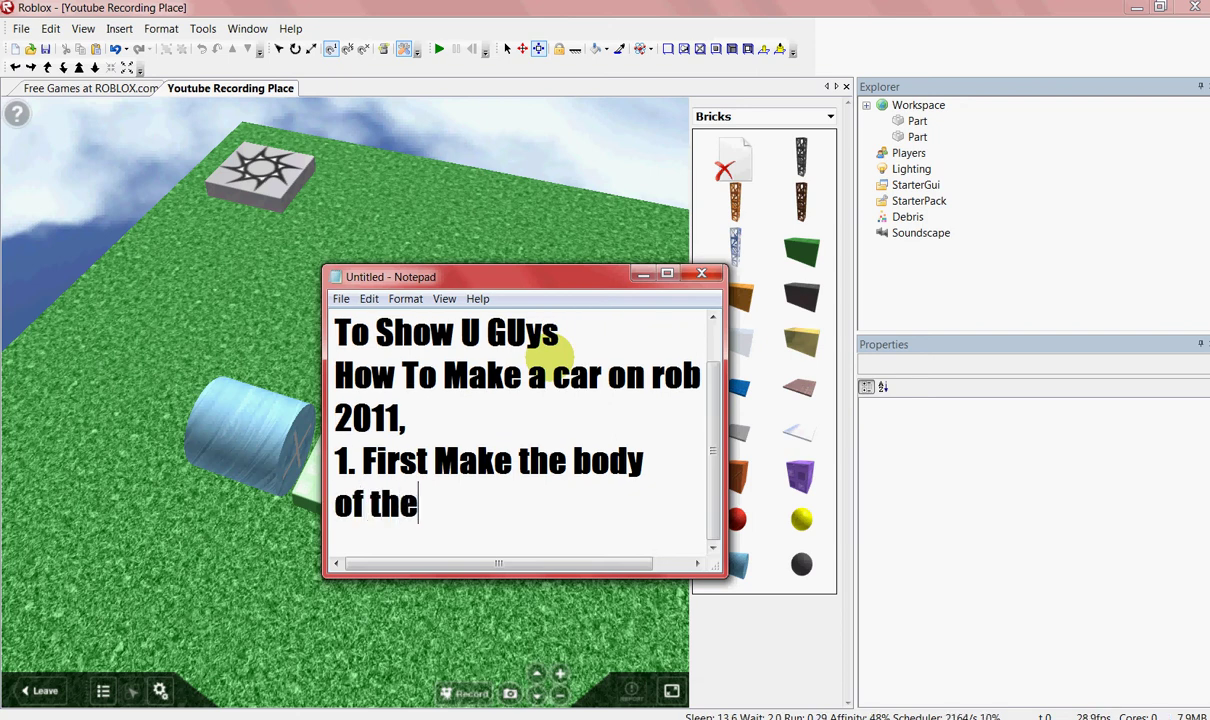
text(car)
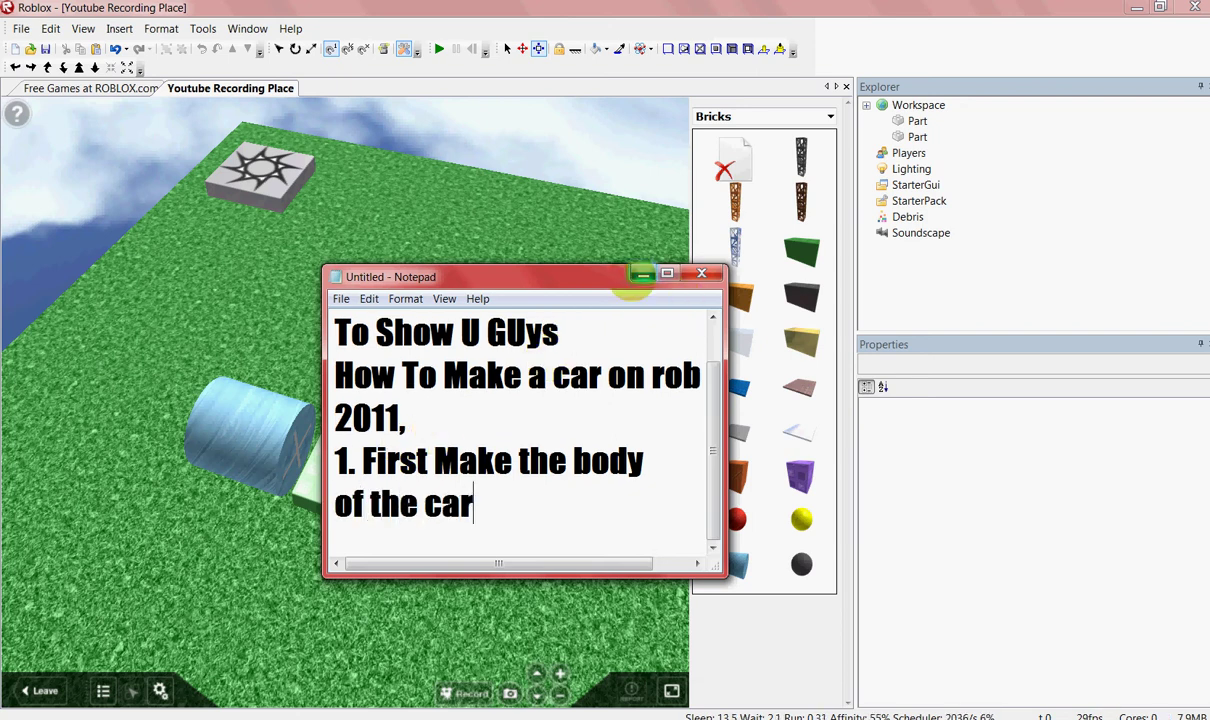
Step: Switch to Roblox, delete the blue wooden cylinder beside the green plate, and select the plate
click(643, 273)
right_drag(518, 300, 497, 390)
drag(382, 432, 430, 402)
click(258, 448)
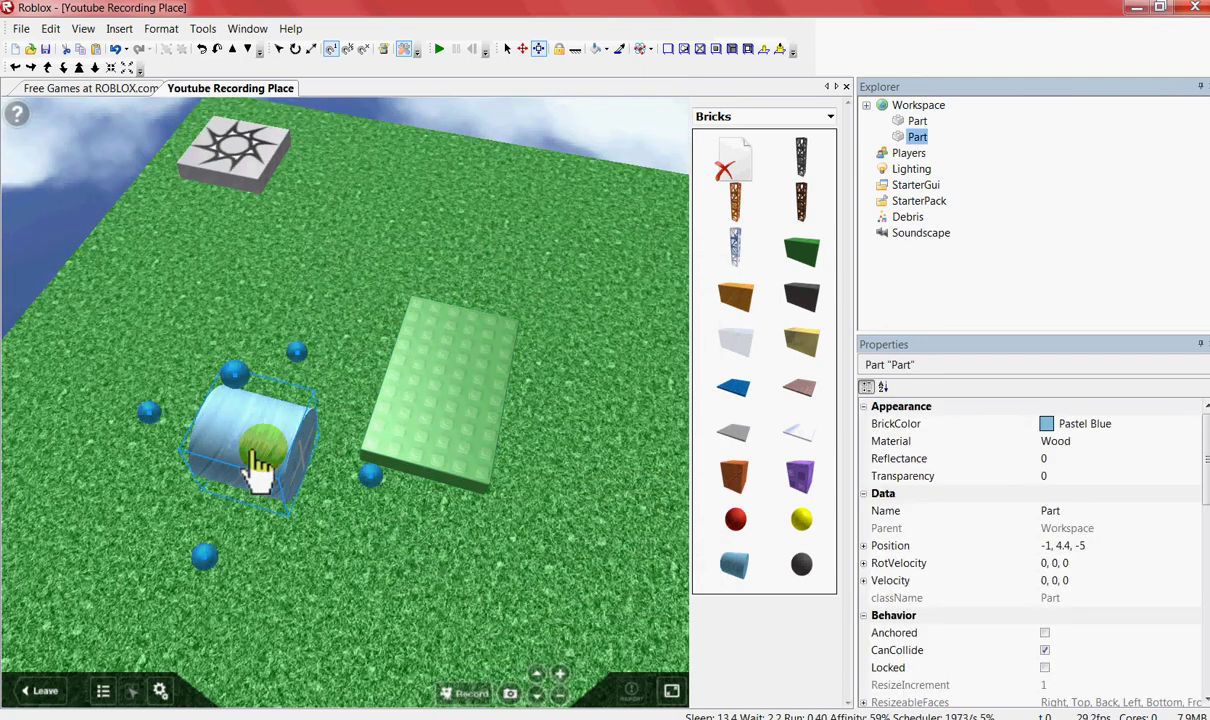
key(Delete)
key(Delete)
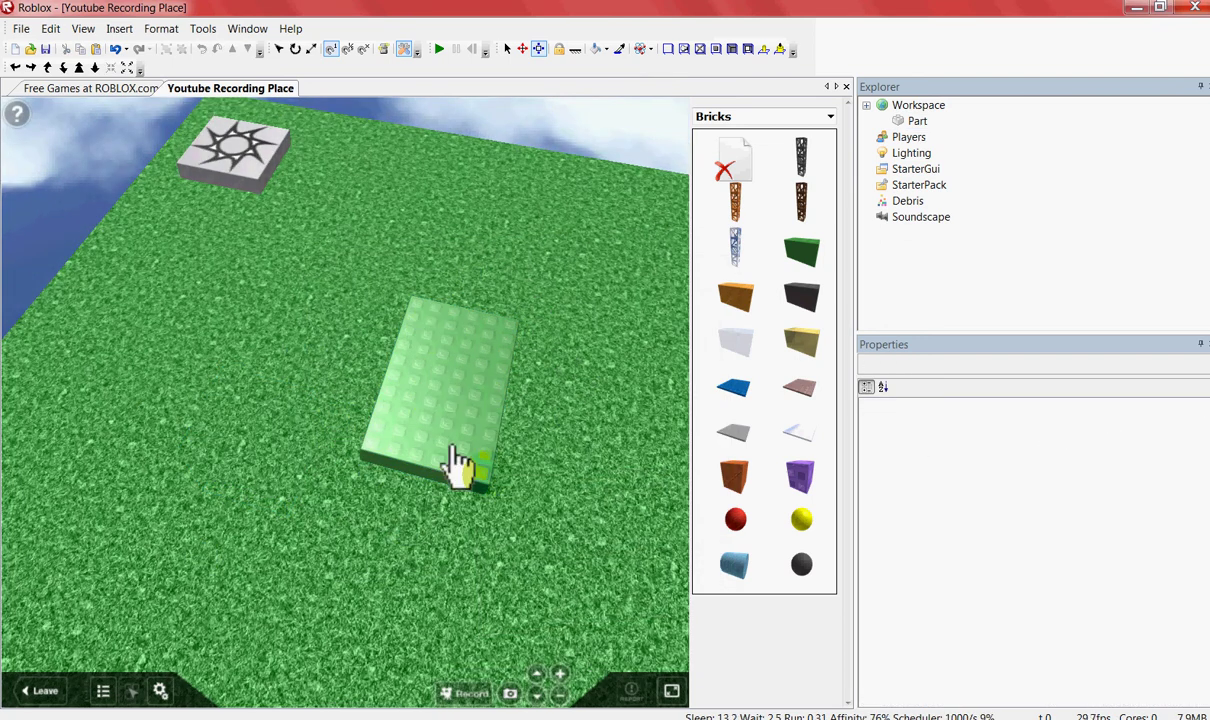
click(478, 462)
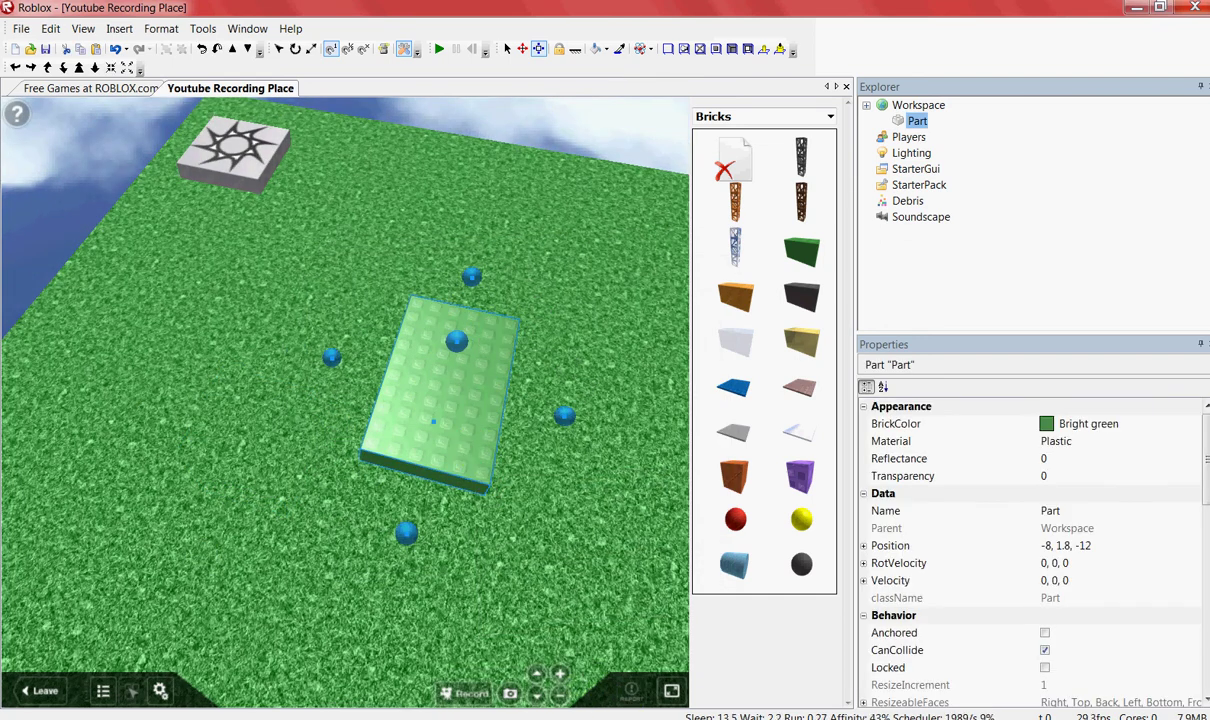
Step: Add the line "2. Make Sure its flat like this" to the Notepad note, and return to the green plate in Roblox
mouse_move(635, 718)
click(830, 640)
key(Return)
text(4)
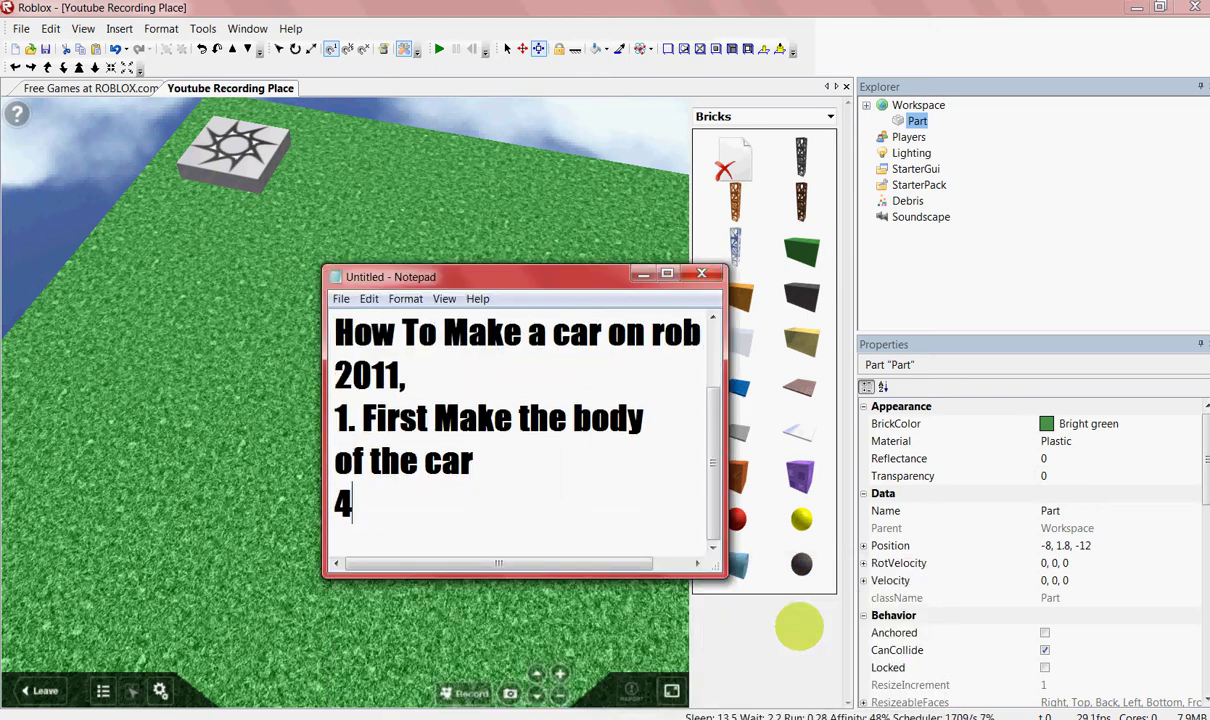
text(. Make Sure its f)
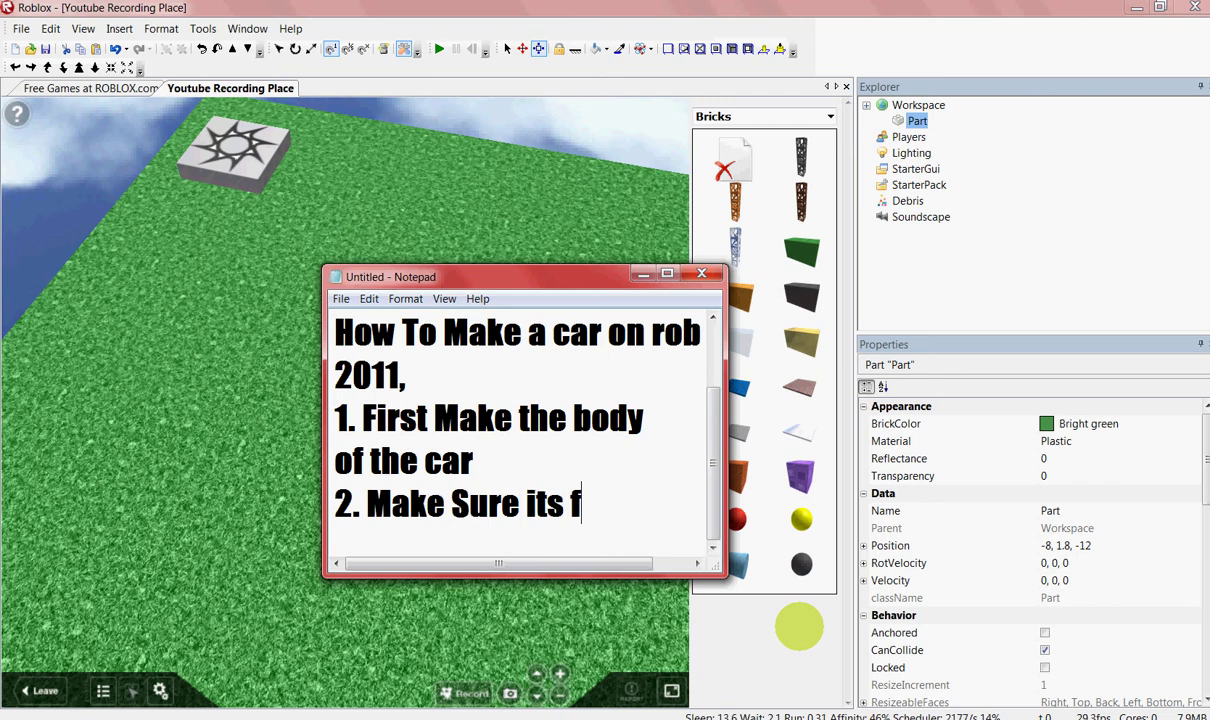
text(lat like this)
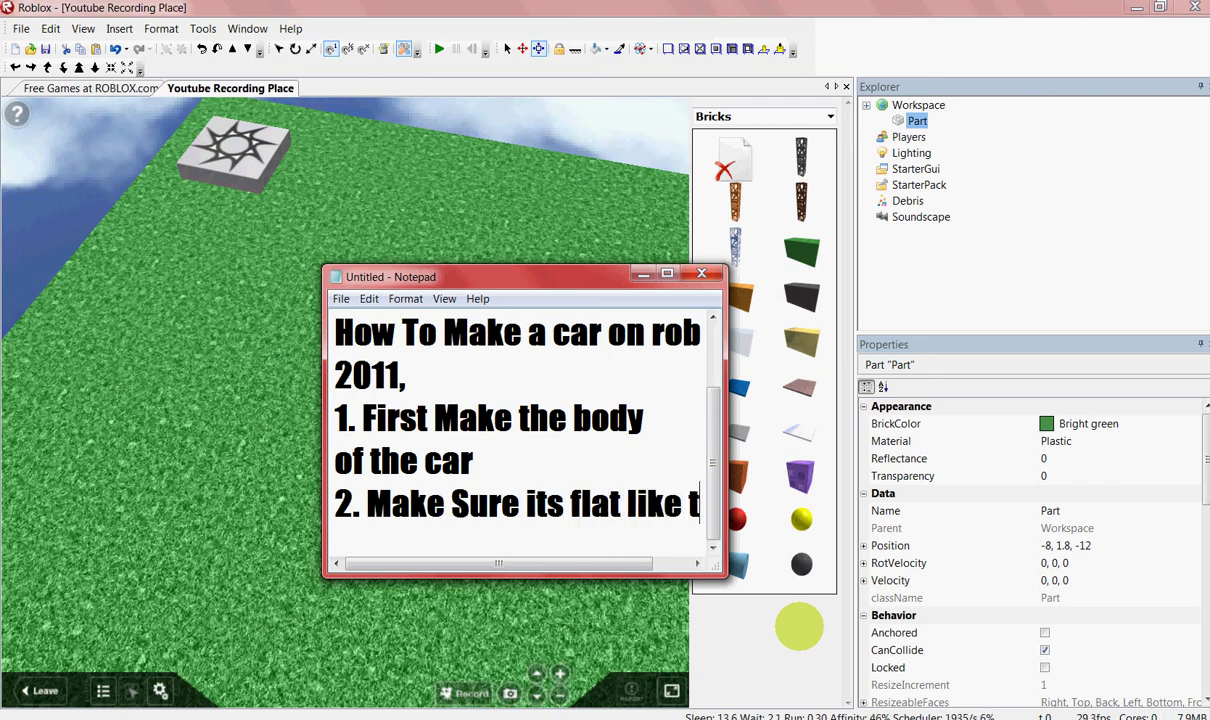
click(642, 274)
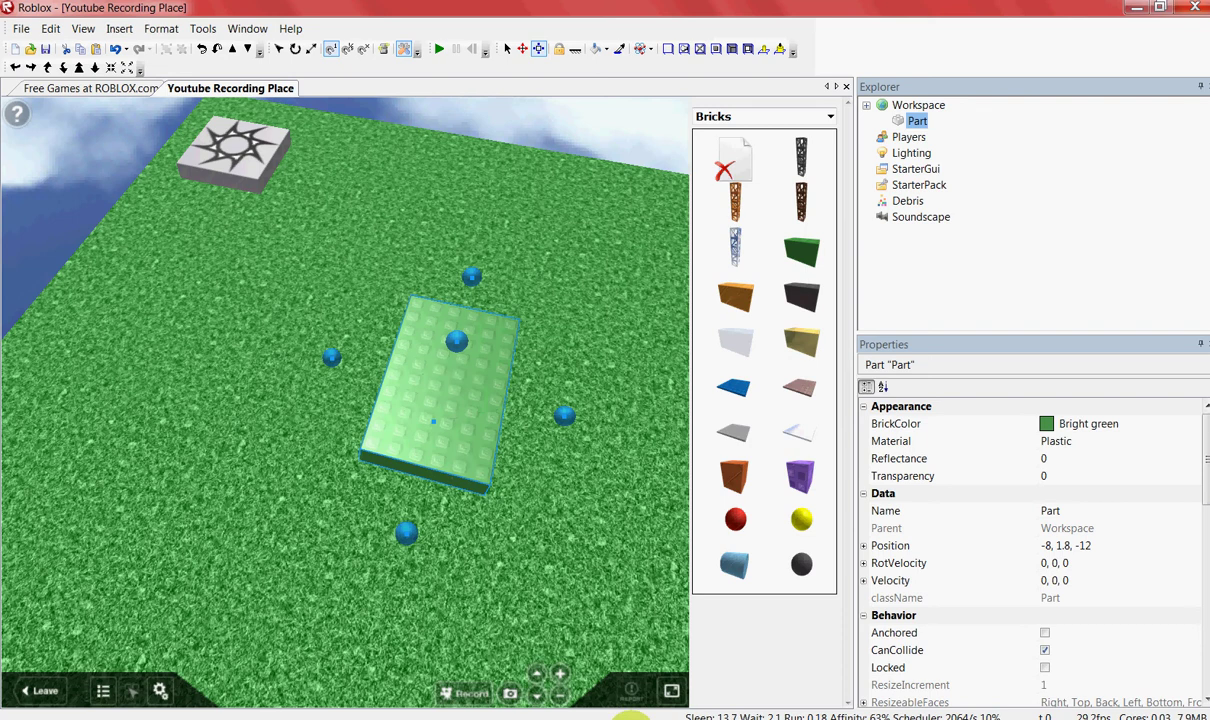
Step: Bring up the Notepad note and add the line "3. Now lets make he wheels"
mouse_move(632, 715)
click(810, 640)
key(Return)
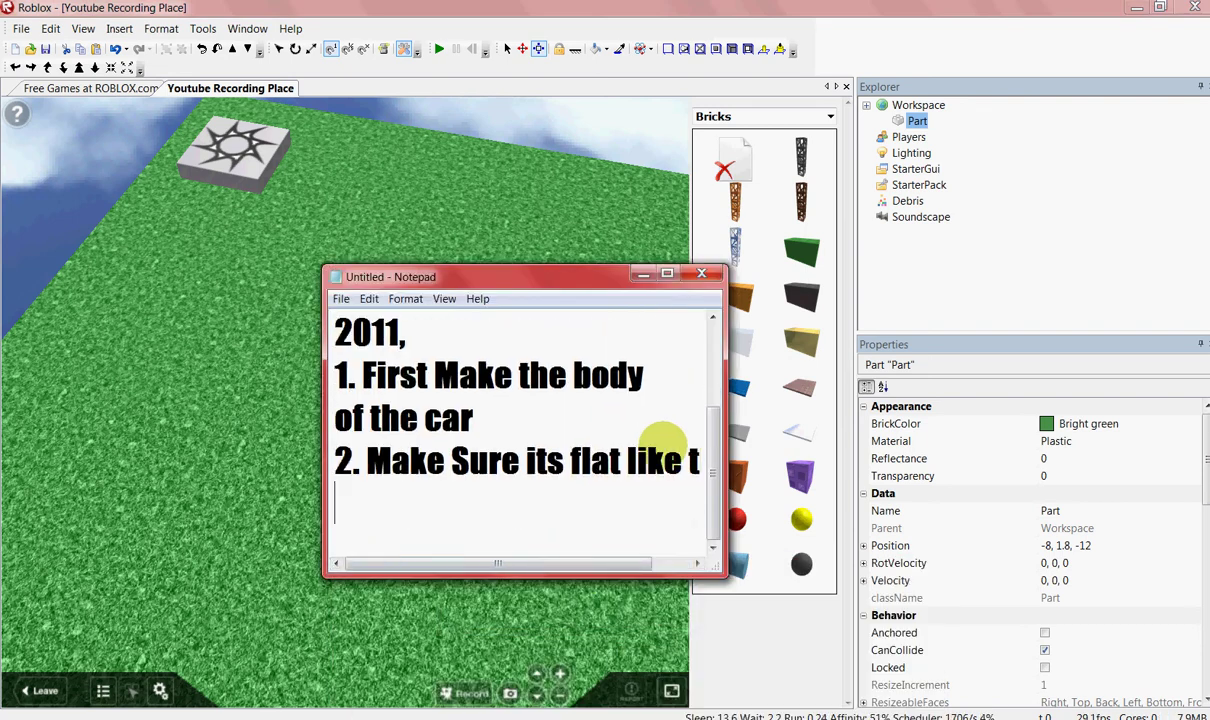
text(4.)
key(BackSpace)
key(BackSpace)
text(2)
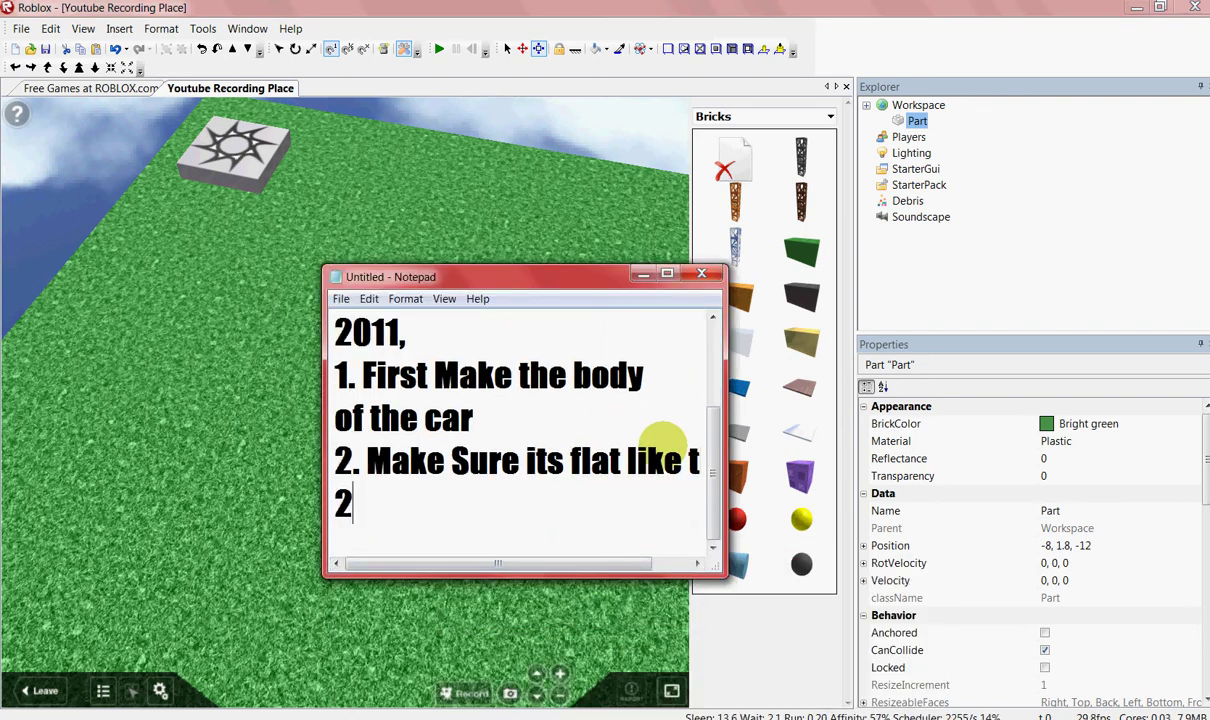
text(3. Now lets make )
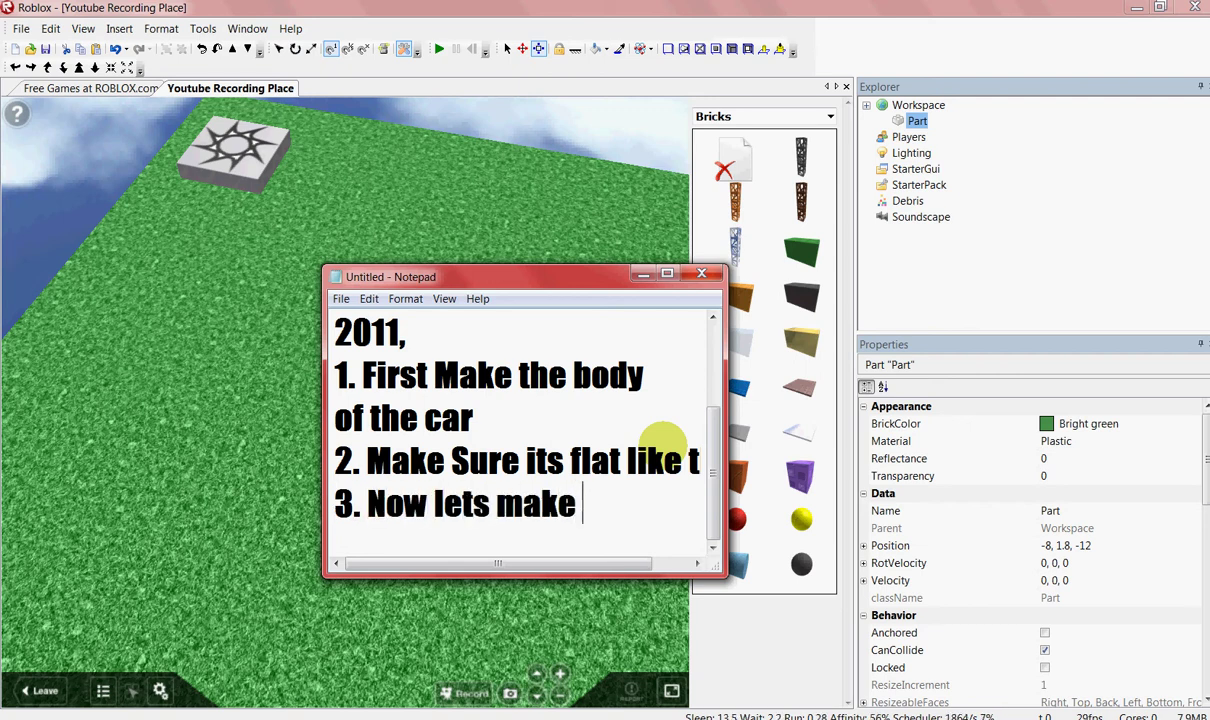
text(he wheels)
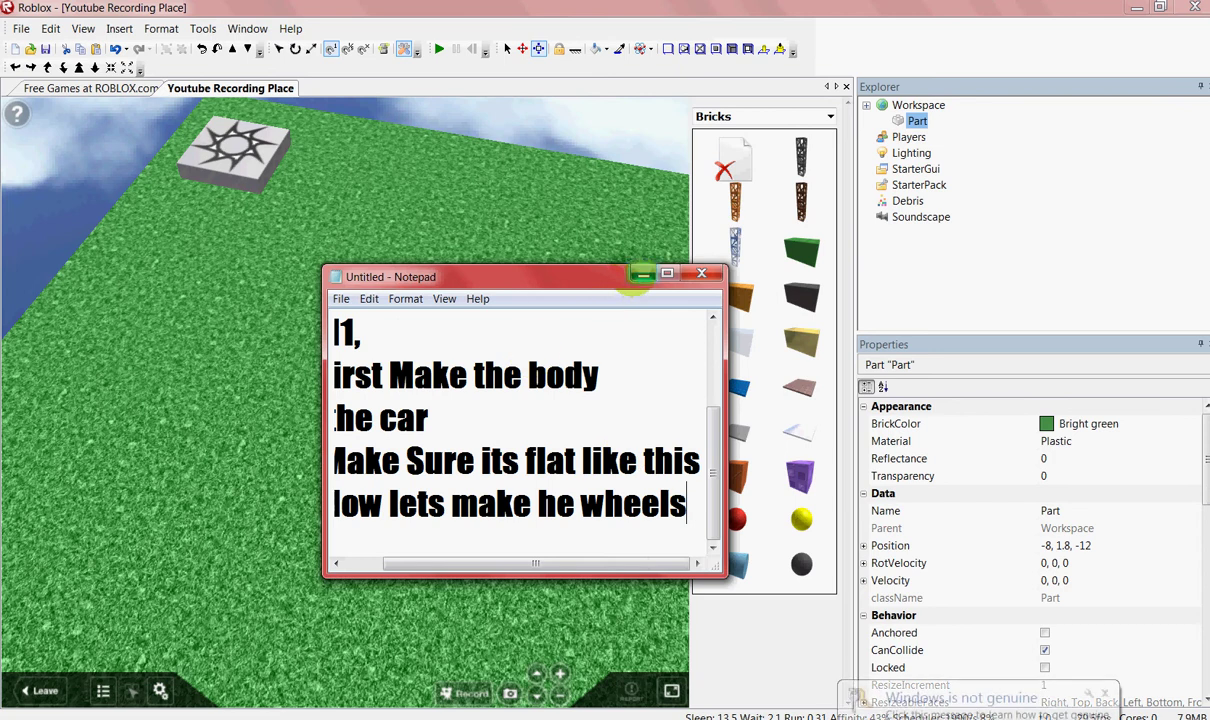
Step: Switch to Roblox and insert four Wooden Wheel bricks
click(643, 273)
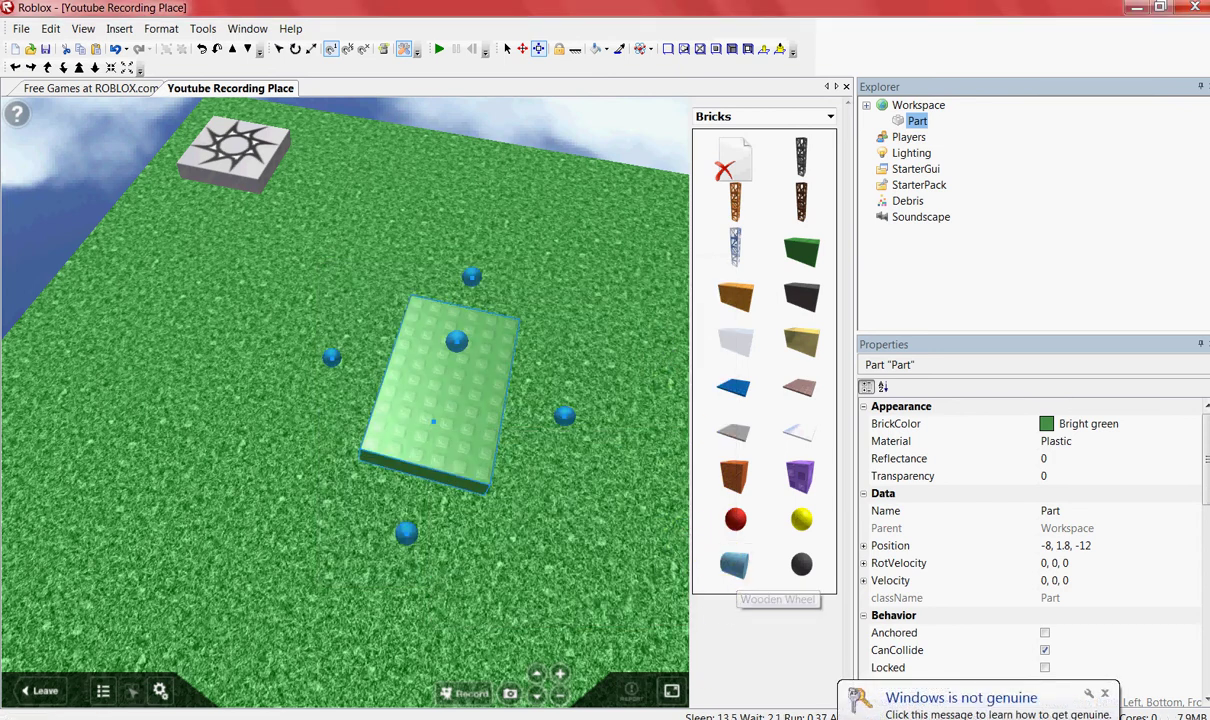
click(735, 558)
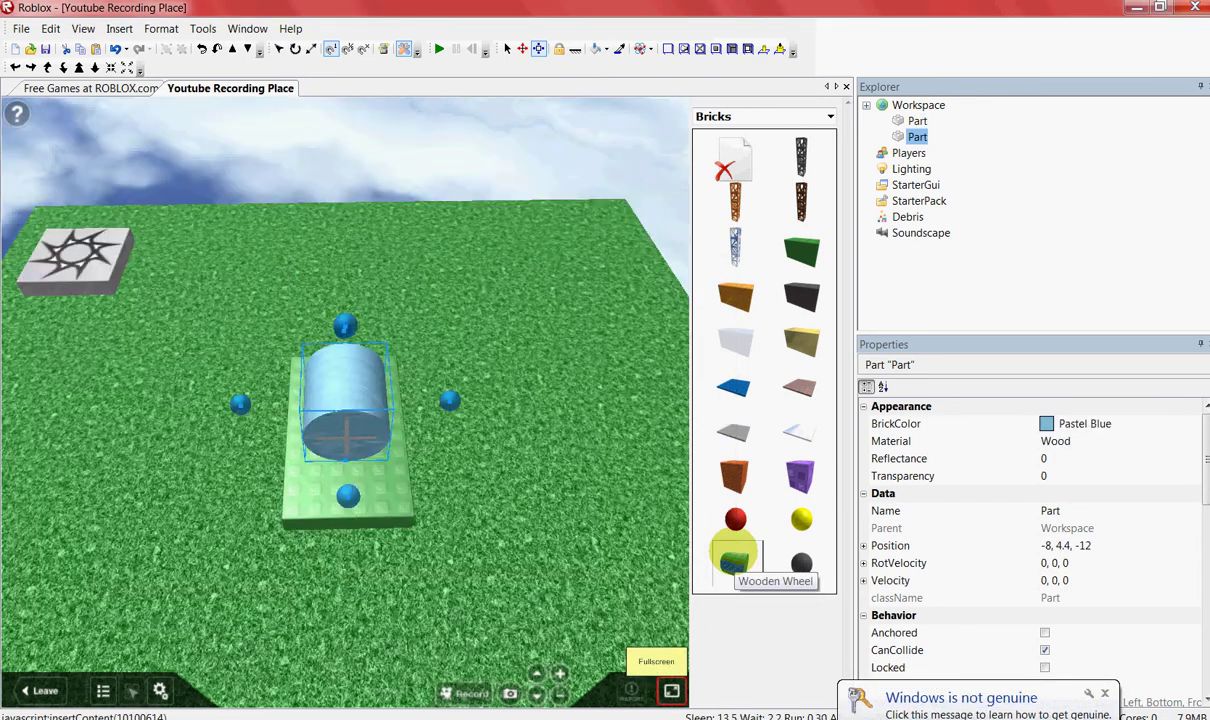
click(735, 558)
click(735, 558)
Step: Move the four wheels off the green plate and line them up in a row on the grass beside it
drag(370, 410, 540, 510)
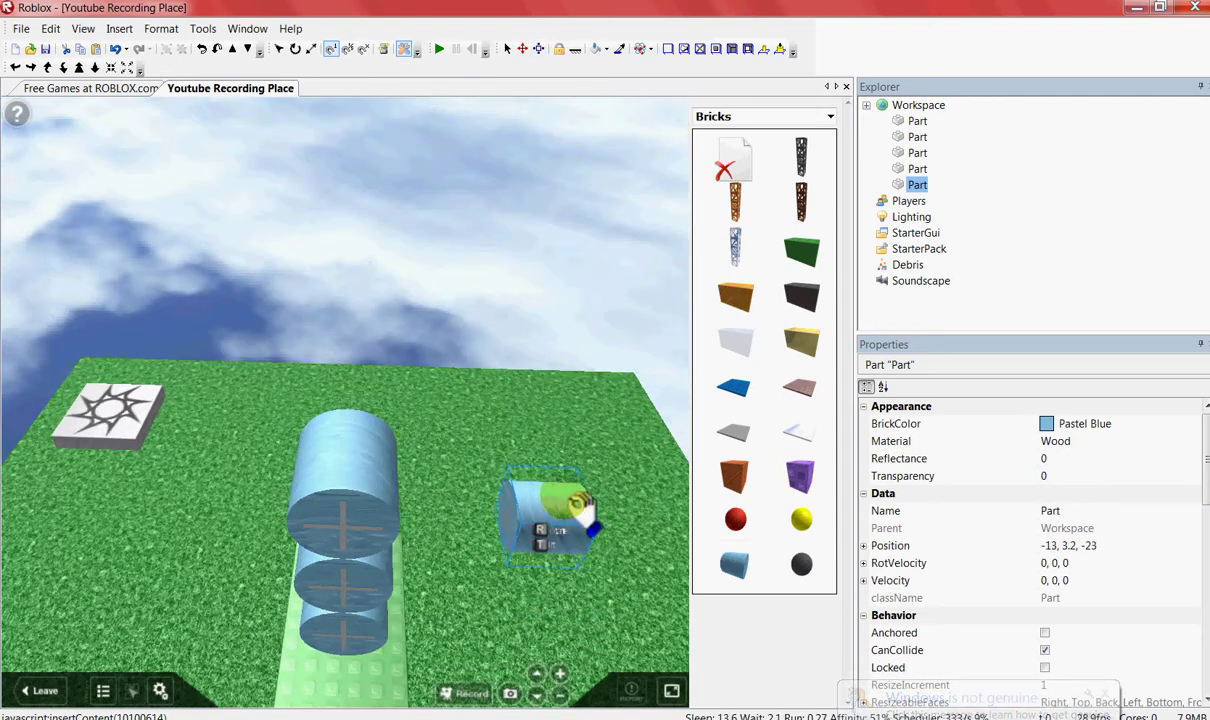
drag(380, 455, 562, 540)
right_drag(405, 527, 462, 535)
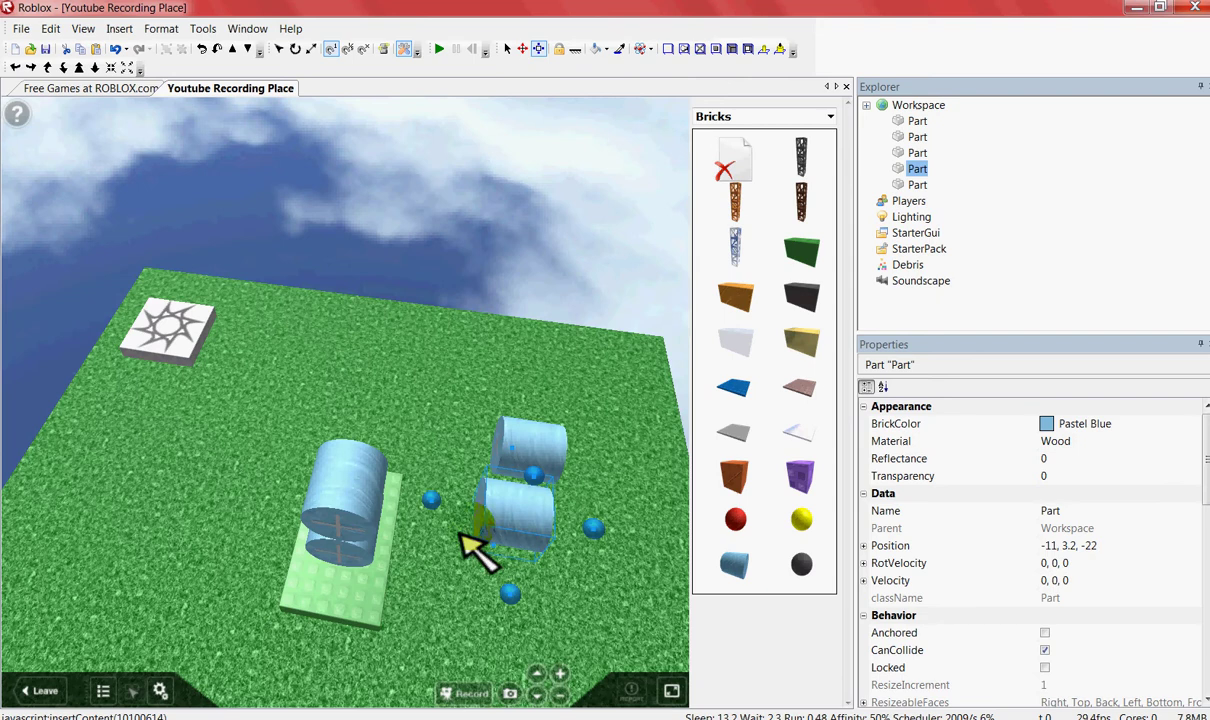
drag(338, 494, 535, 598)
scroll(454, 581, down, 3)
drag(332, 494, 486, 588)
click(540, 486)
scroll(564, 510, up, 3)
right_drag(568, 514, 573, 512)
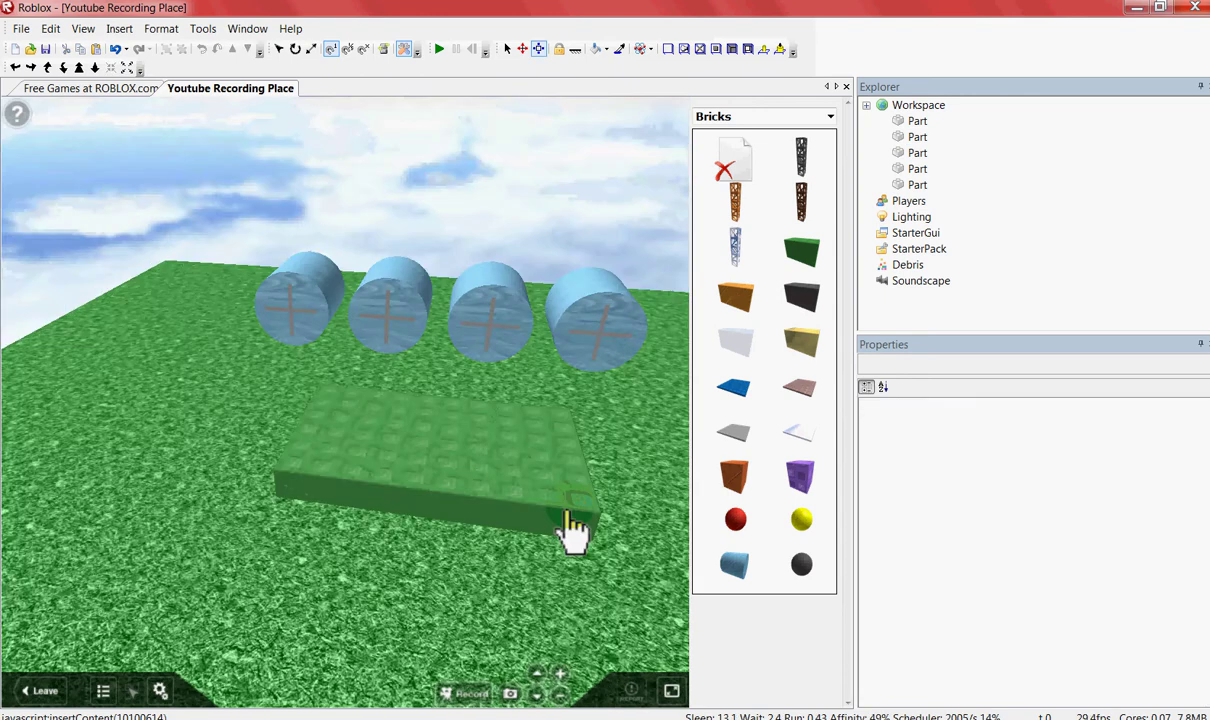
scroll(570, 512, down, 3)
scroll(573, 512, up, 3)
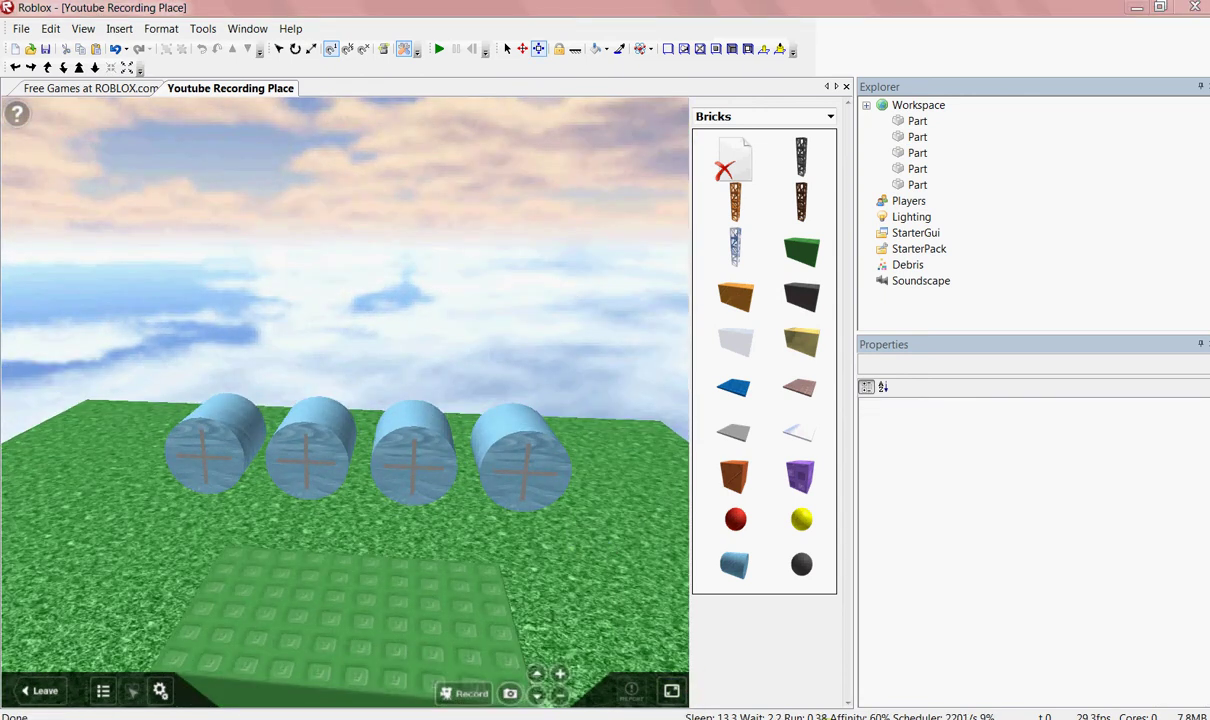
Step: Switch to the Notepad note and add the lines "4.There, after that" and "put this on there surface"
mouse_move(770, 634)
click(876, 660)
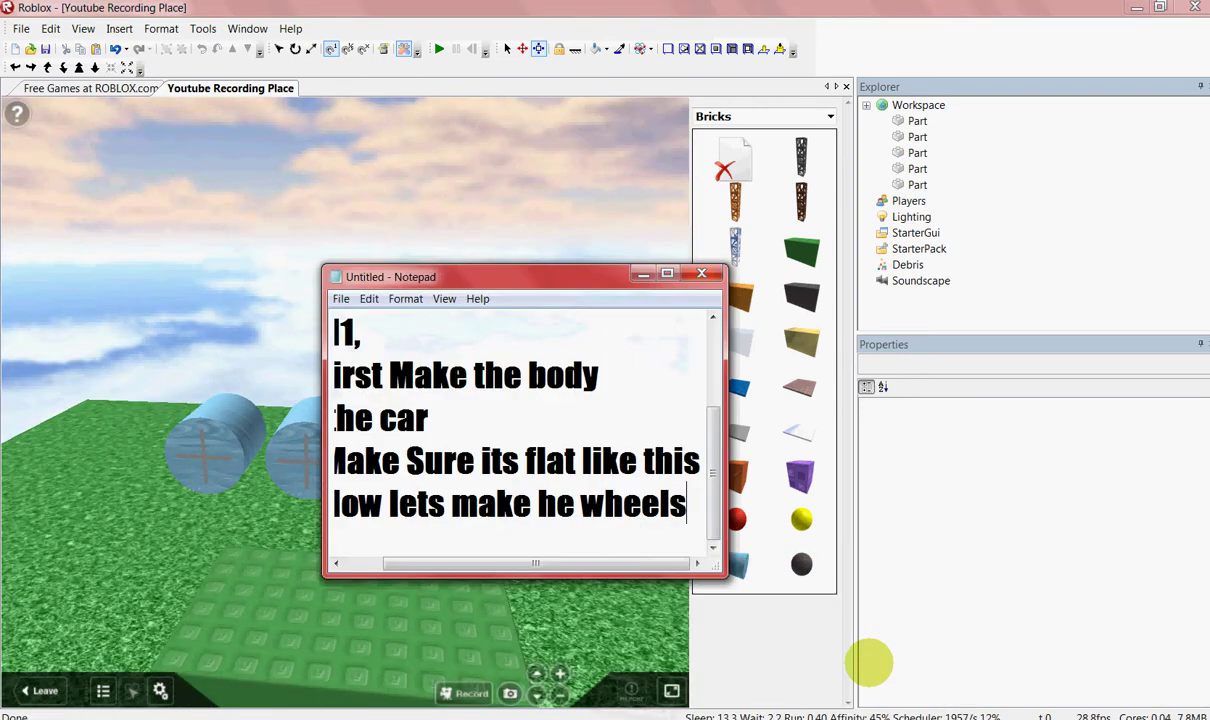
key(Return)
text(44)
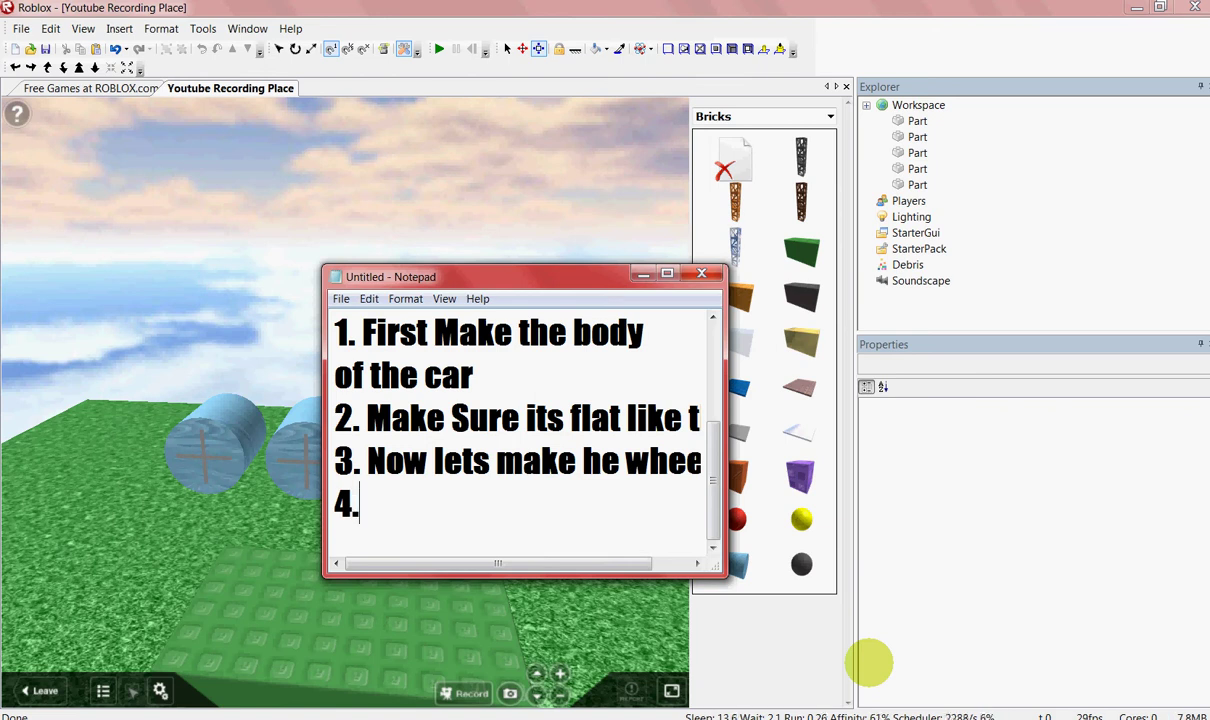
text(There, after t)
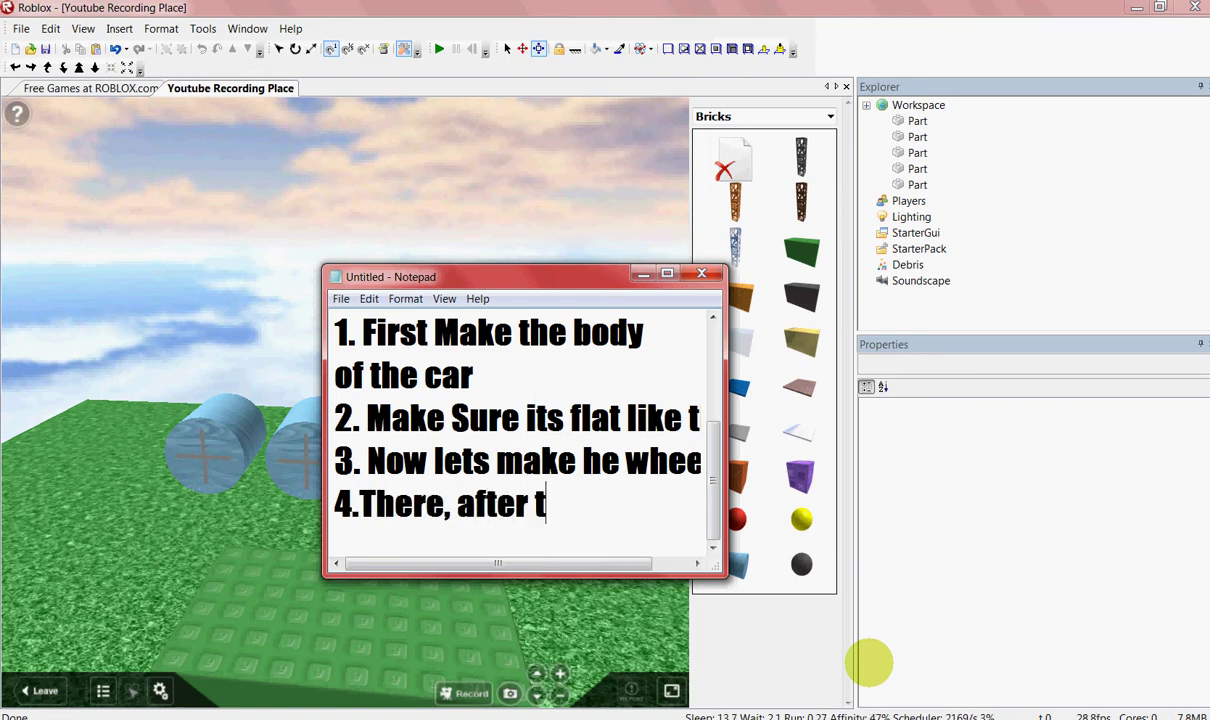
text(hat)
key(Return)
text(put this )
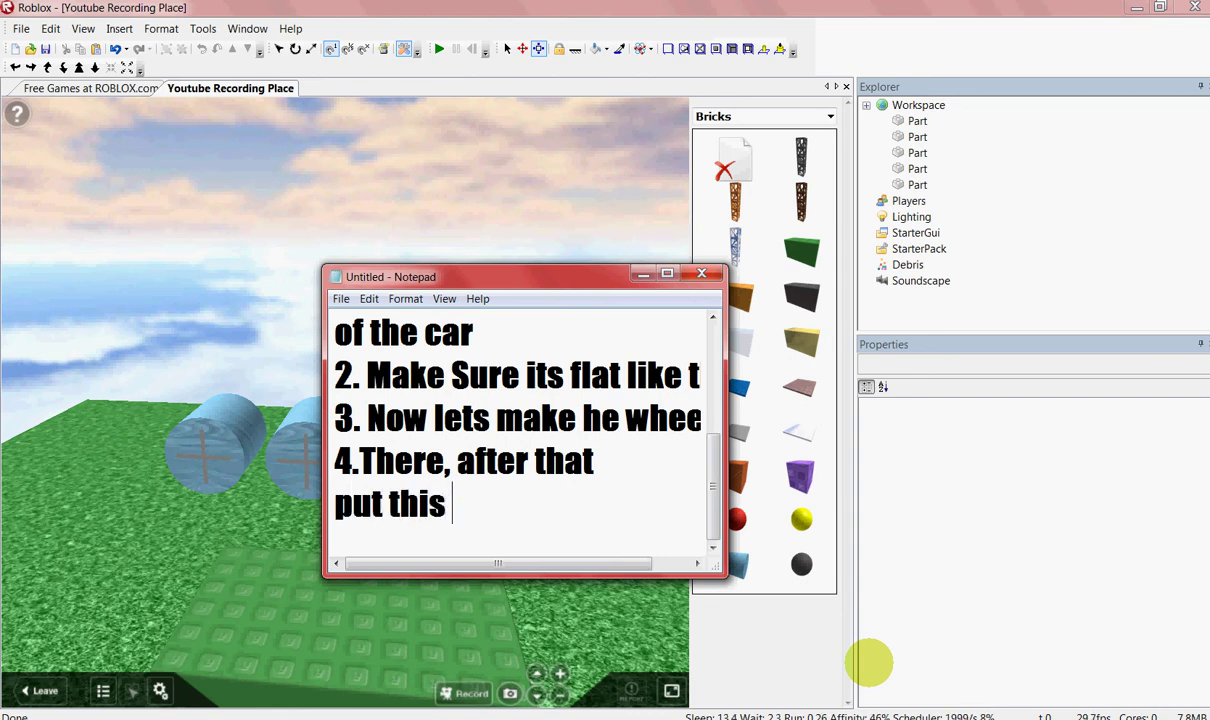
text(on thrre sy)
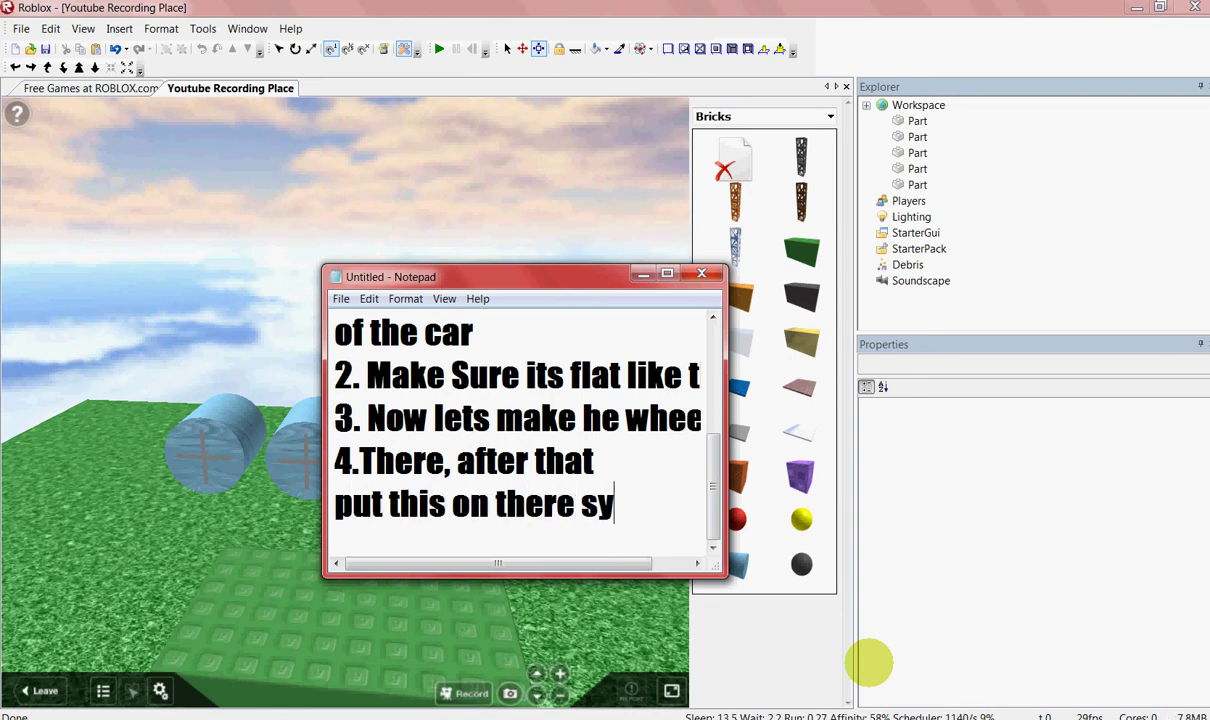
text(rface)
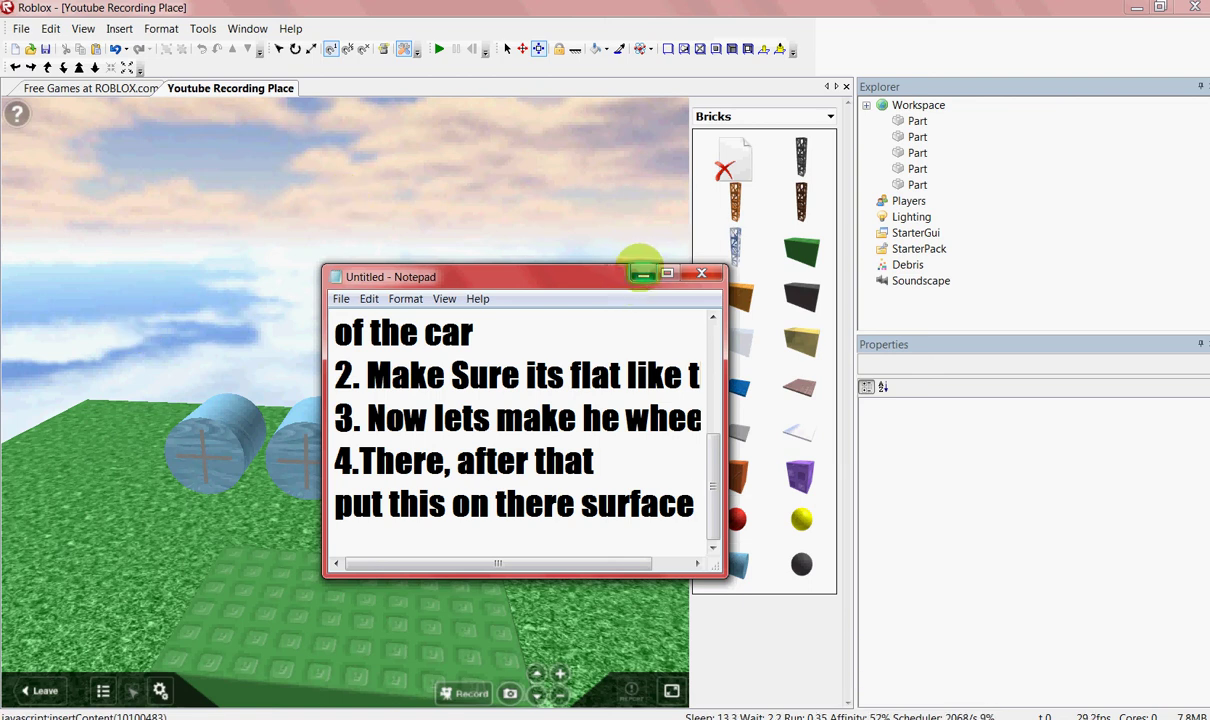
Step: Return to Roblox and apply Hinge on Surface to the facing round end of each of the four wheels
click(642, 273)
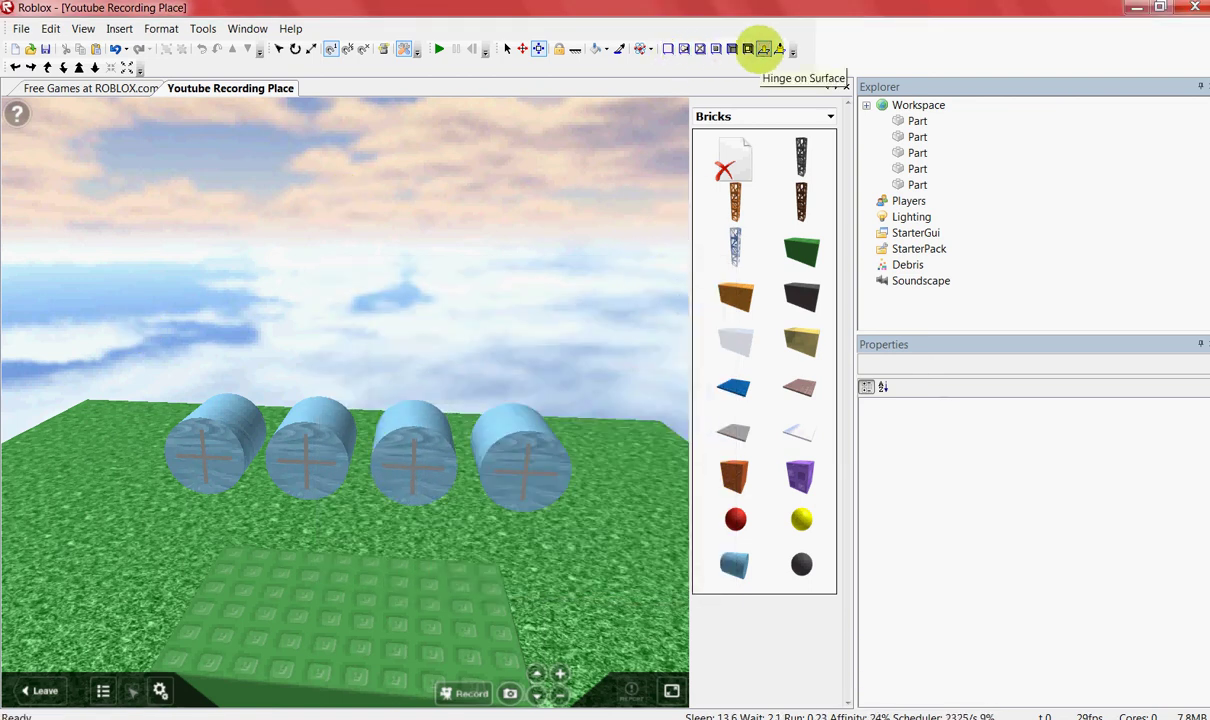
click(763, 49)
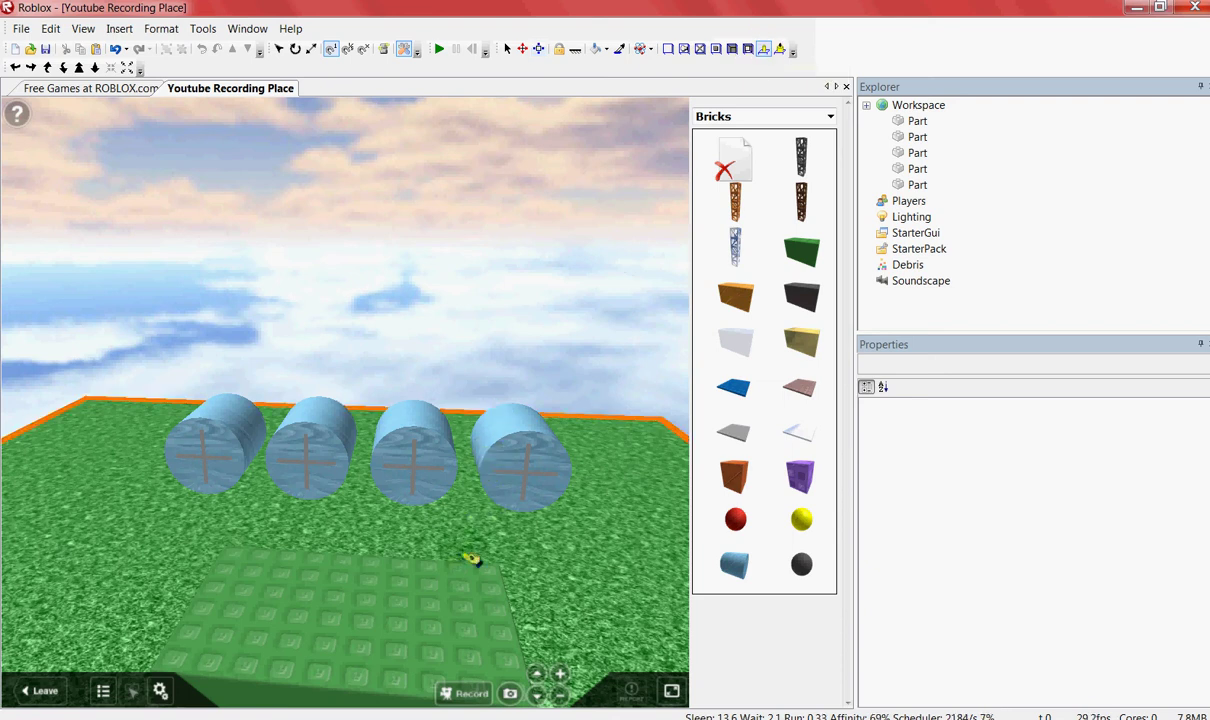
click(526, 473)
click(418, 458)
click(305, 458)
click(210, 455)
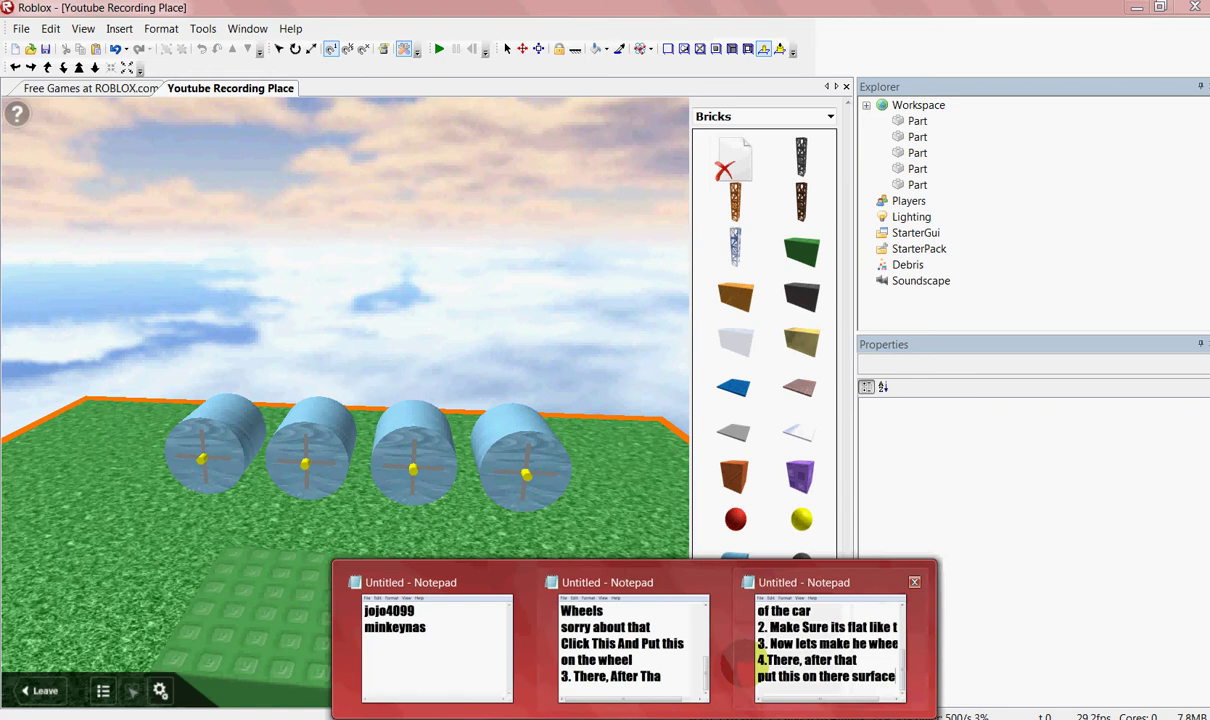
Step: Add the lines "5. OK, After That Arrange" and "The Wheels" to the Notepad note with the numbered instructions
click(747, 662)
key(Return)
text(45. W)
key(BackSpace)
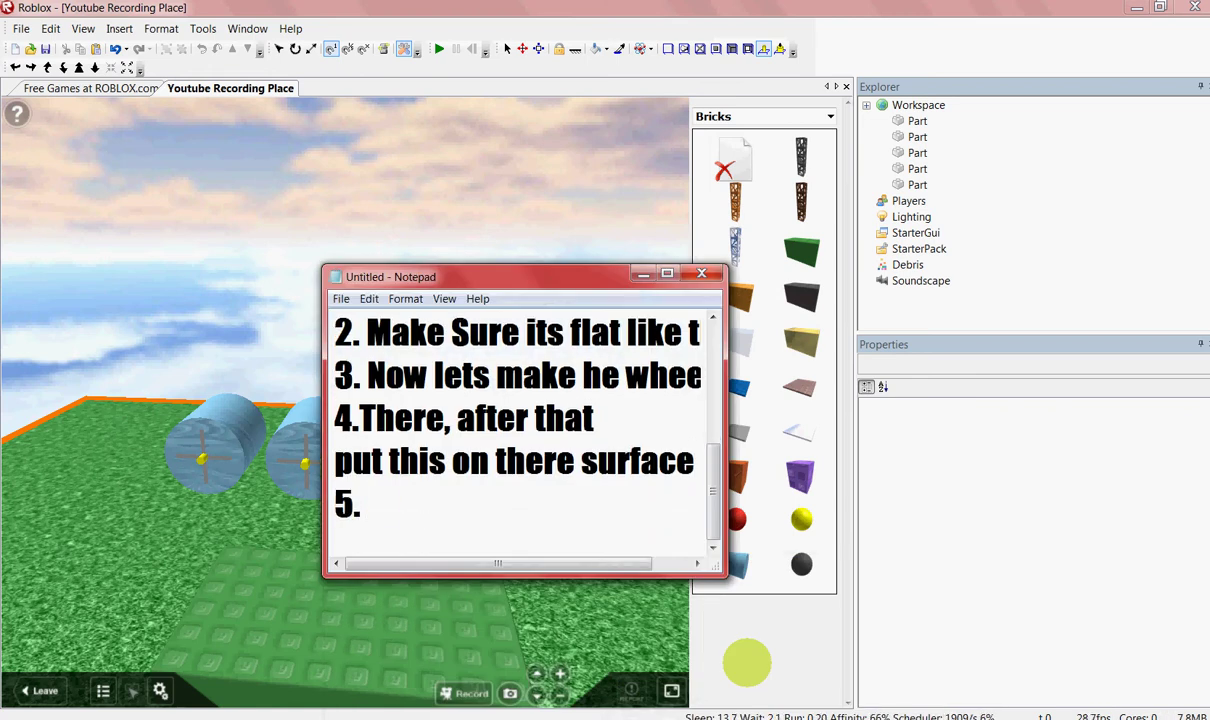
text(OK, After That Arrange)
key(Return)
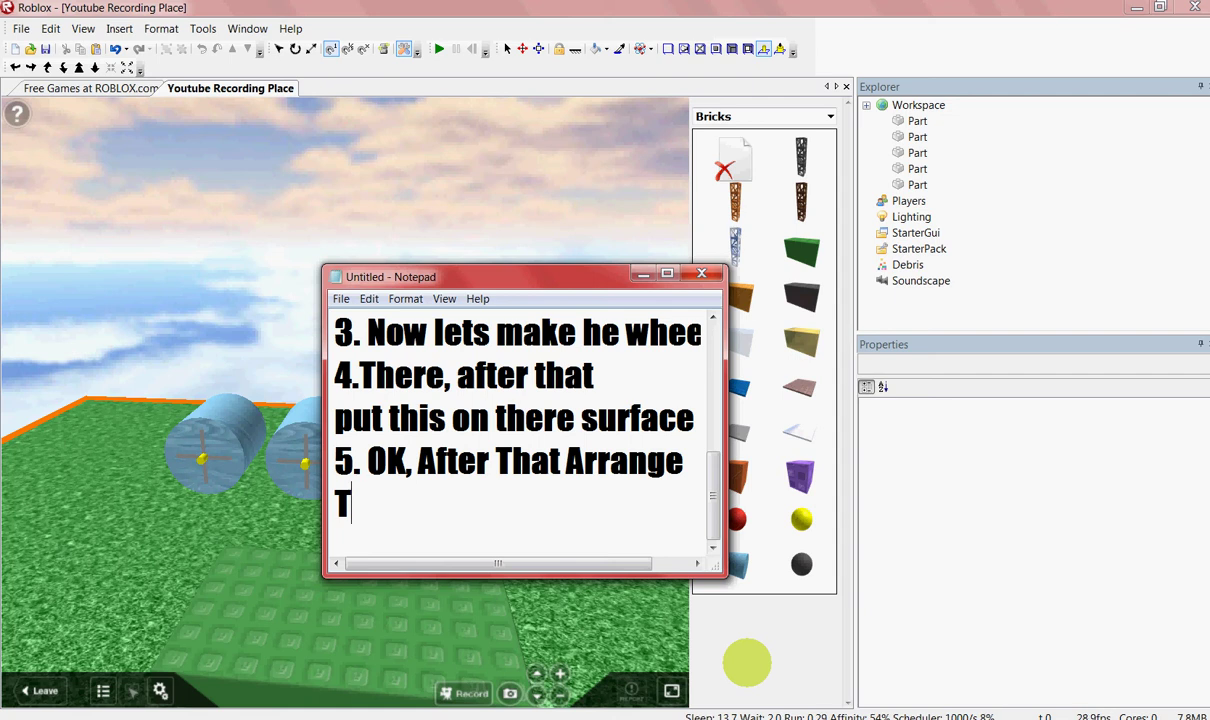
text(Thr )
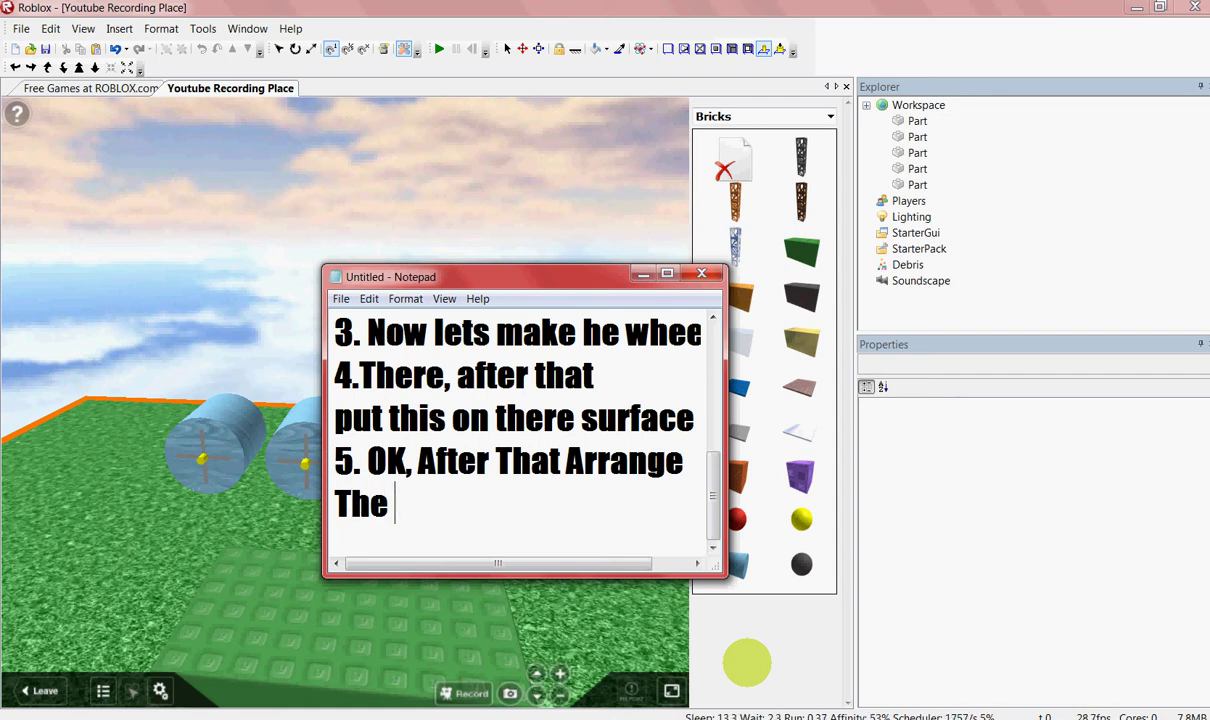
text(Wheels)
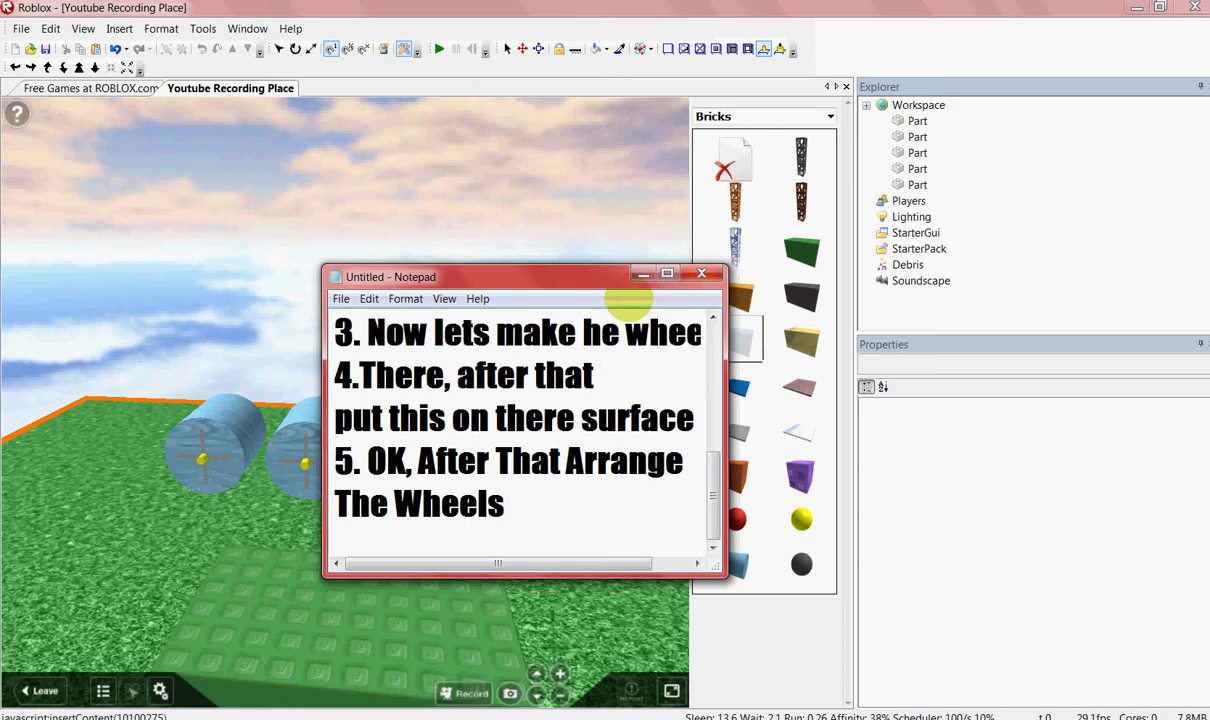
Step: Return to Roblox and move the nearest wheel so its hinged end meets the long side of the green plate
click(643, 273)
right_drag(527, 232, 512, 138)
click(507, 48)
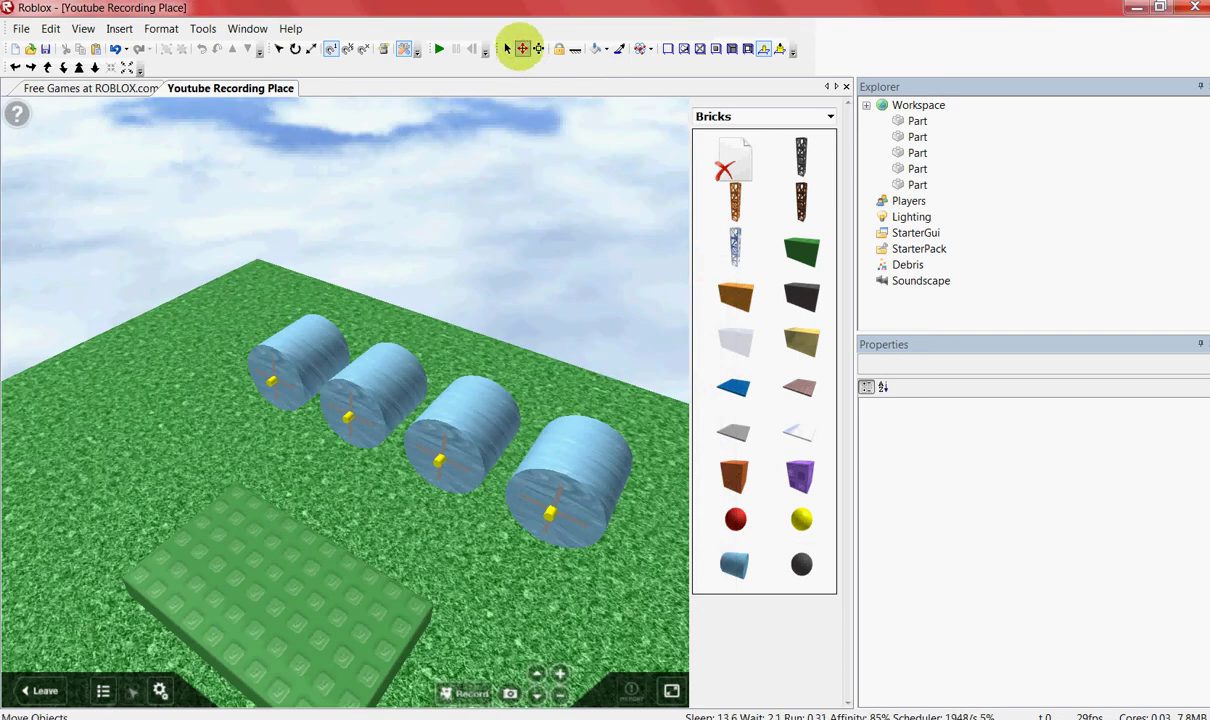
drag(567, 494, 440, 575)
right_drag(440, 575, 432, 572)
right_drag(350, 580, 243, 608)
Step: Raise the green plate vertically off the grass beside the wheel
click(243, 608)
click(522, 48)
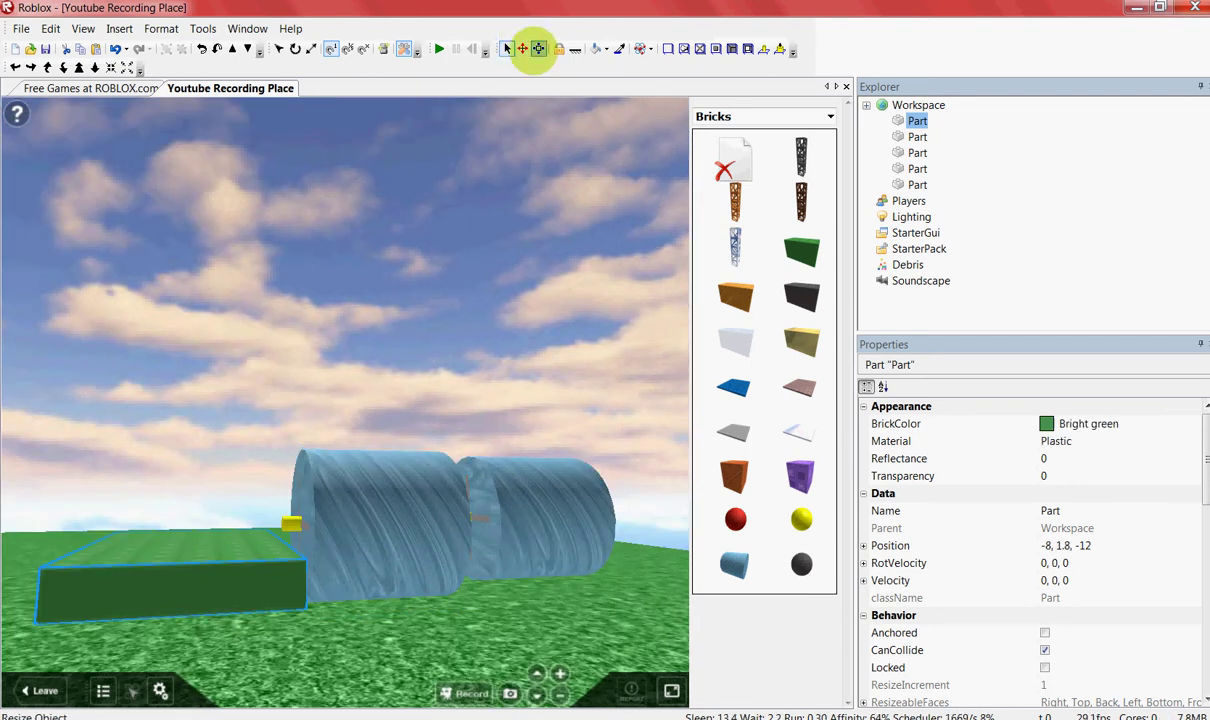
drag(190, 443, 197, 404)
right_drag(199, 408, 328, 542)
Step: Shift the adjoining wheel along the plate's edge to -5, 3.2, -17 and place a second wheel on the same side at -12, 3.2, -17
click(347, 508)
right_drag(345, 485, 332, 514)
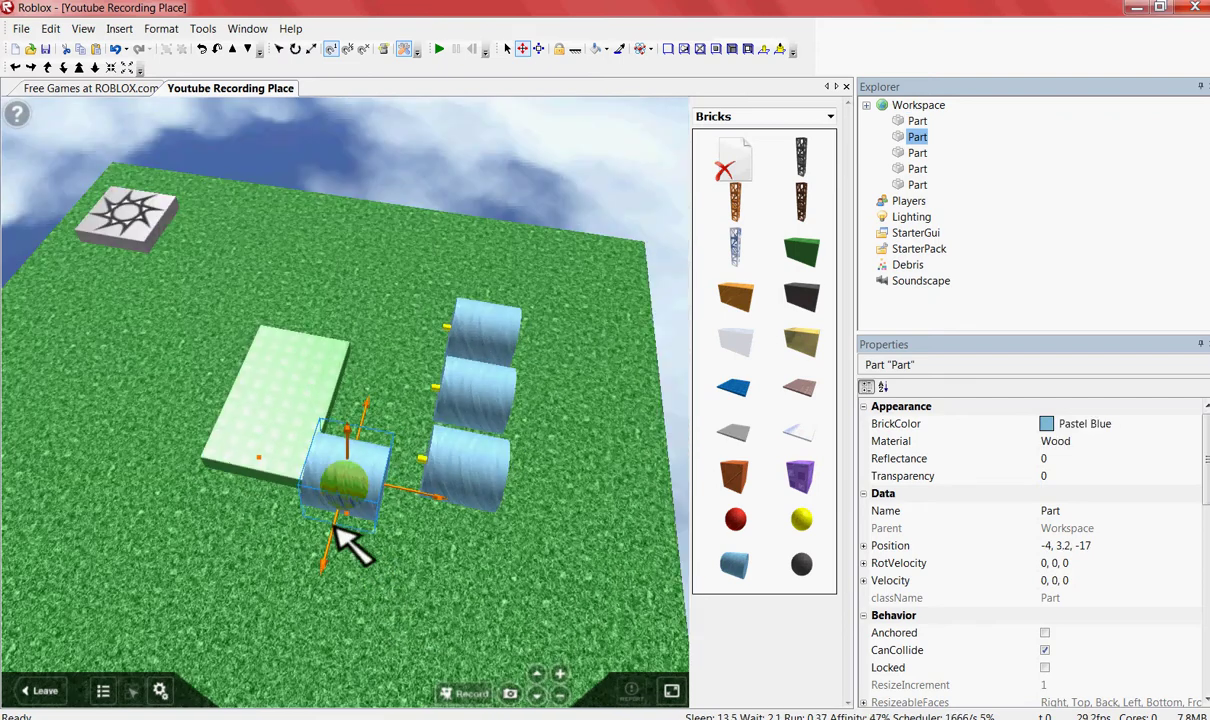
drag(364, 408, 374, 393)
right_drag(375, 398, 470, 345)
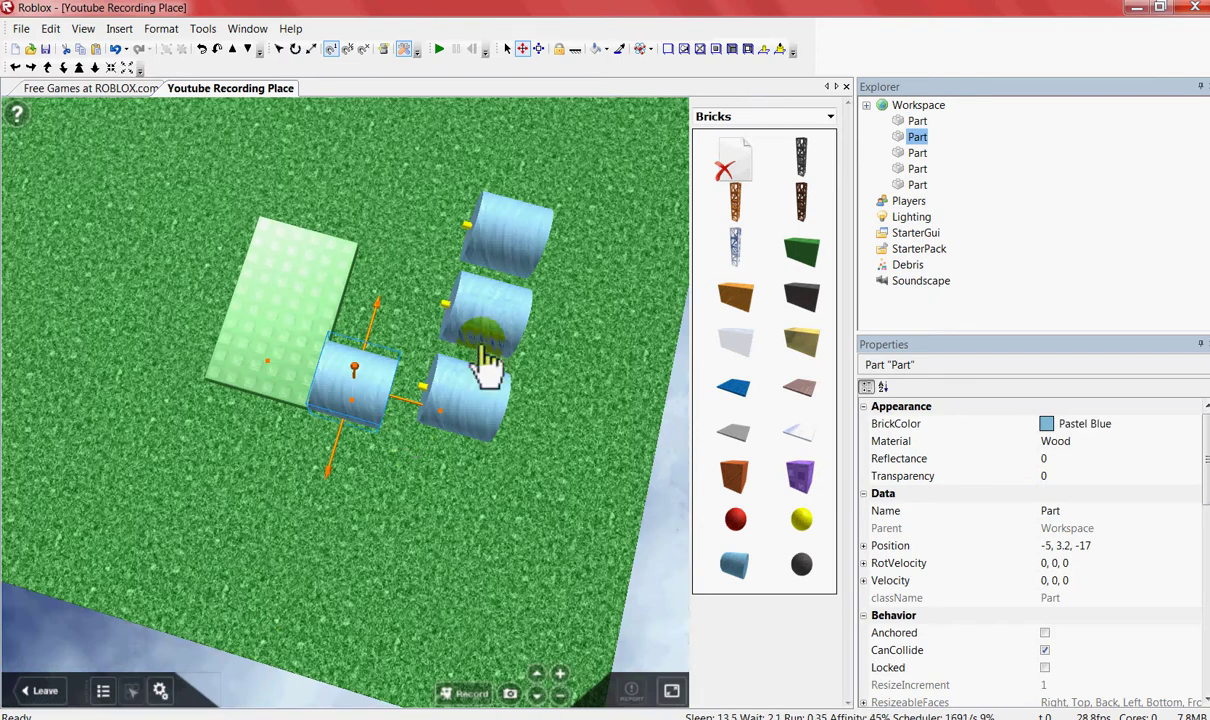
click(482, 325)
drag(507, 245, 305, 310)
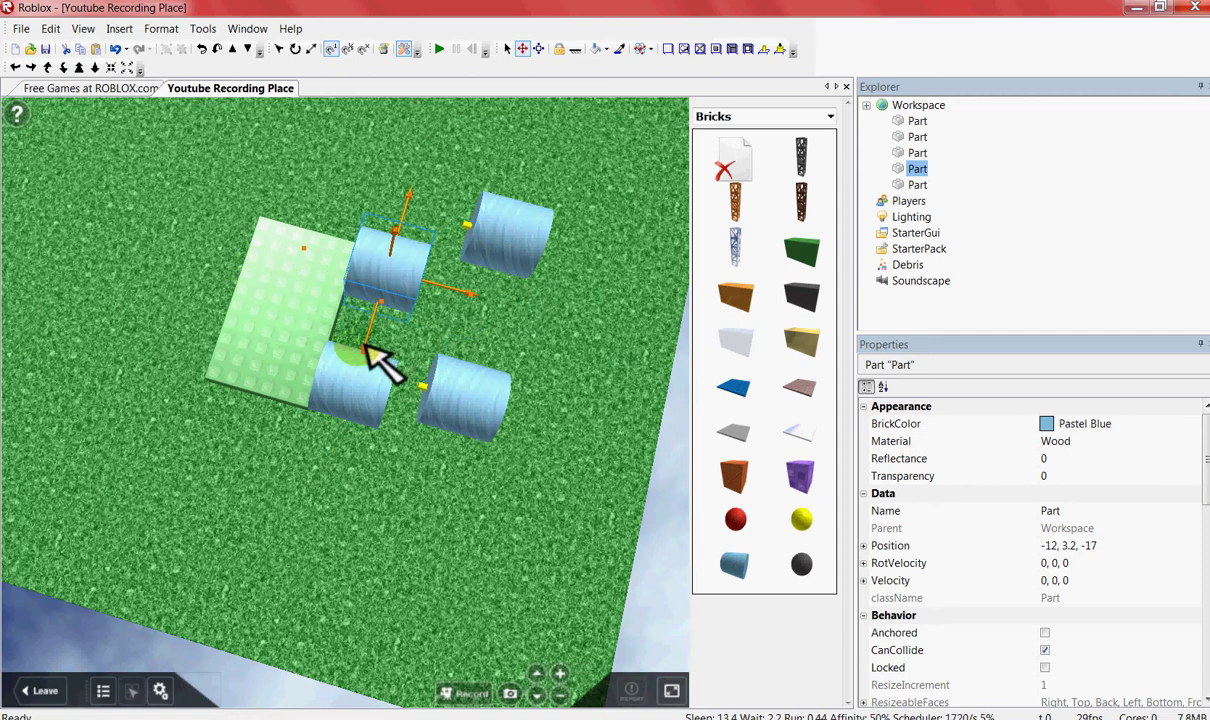
Step: Move a third wheel to the opposite long side of the plate, turn its hinged end against it and align it with the wheel across
drag(351, 378, 367, 450)
right_drag(360, 524, 367, 450)
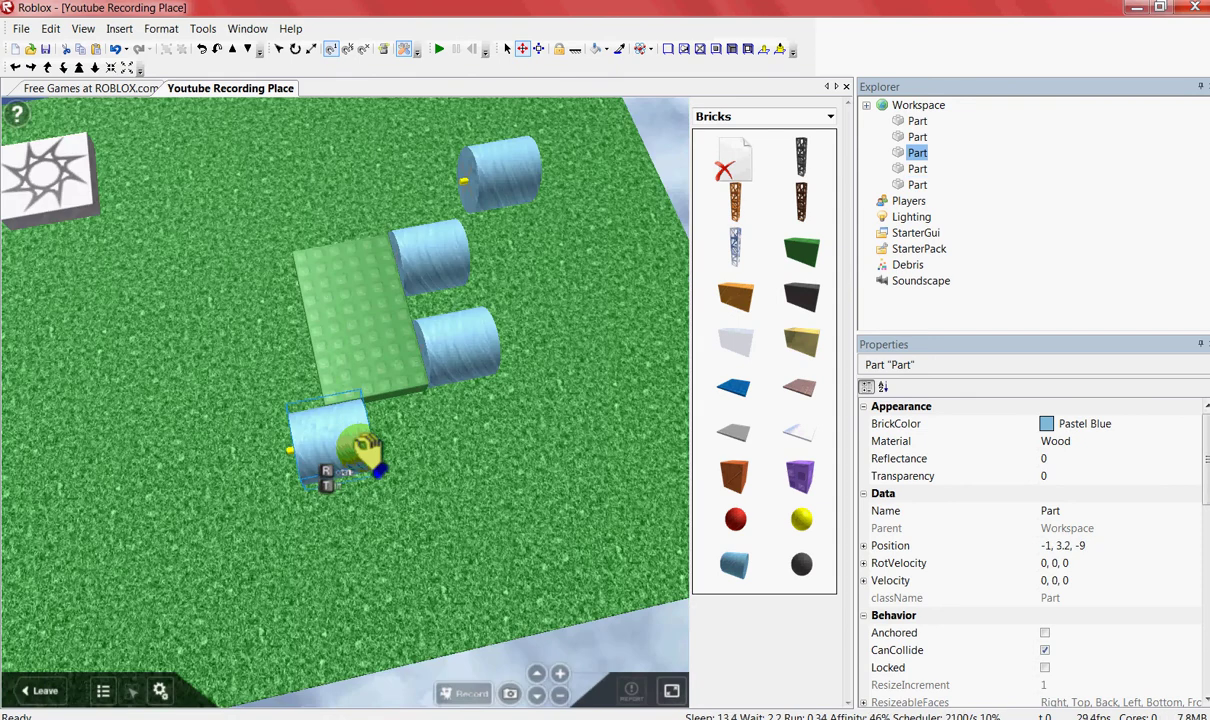
drag(367, 450, 402, 428)
right_drag(367, 450, 402, 428)
drag(402, 428, 454, 388)
right_drag(444, 422, 444, 424)
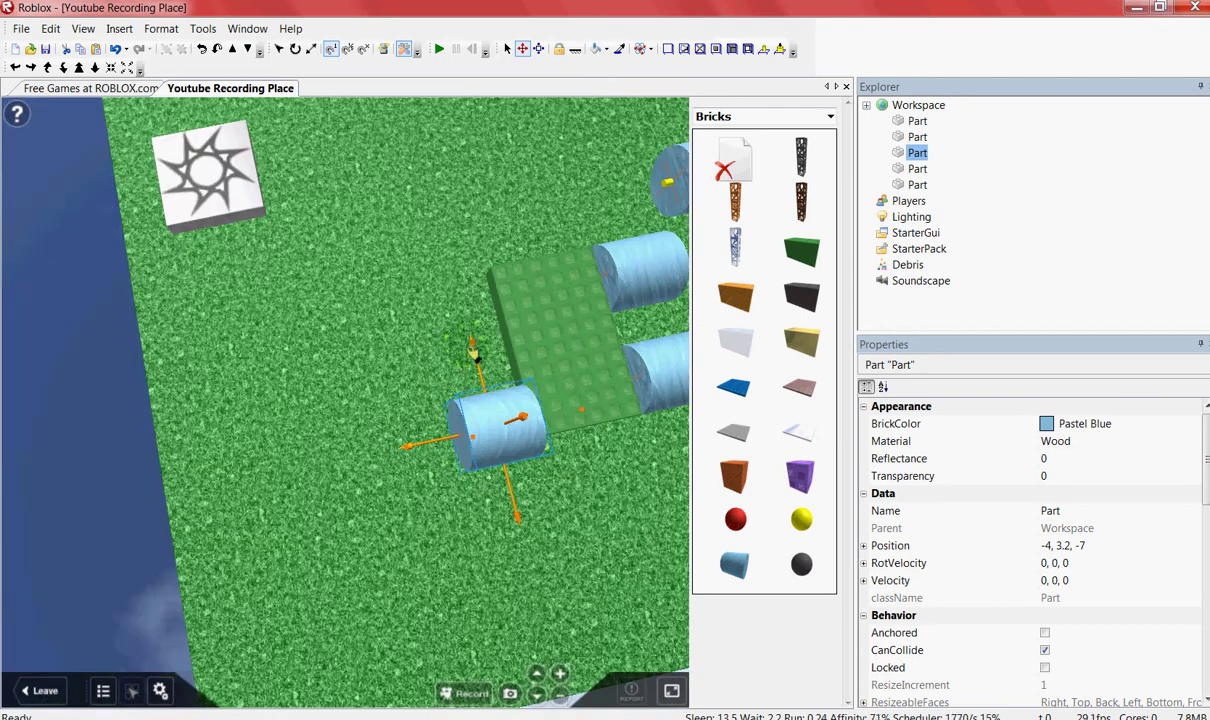
drag(464, 351, 513, 378)
Step: Place the fourth wheel against the remaining corner of the plate, opposite the second wheel, and deselect it
scroll(513, 378, down, 3)
drag(660, 255, 442, 320)
right_drag(473, 292, 388, 393)
click(414, 286)
scroll(400, 364, up, 3)
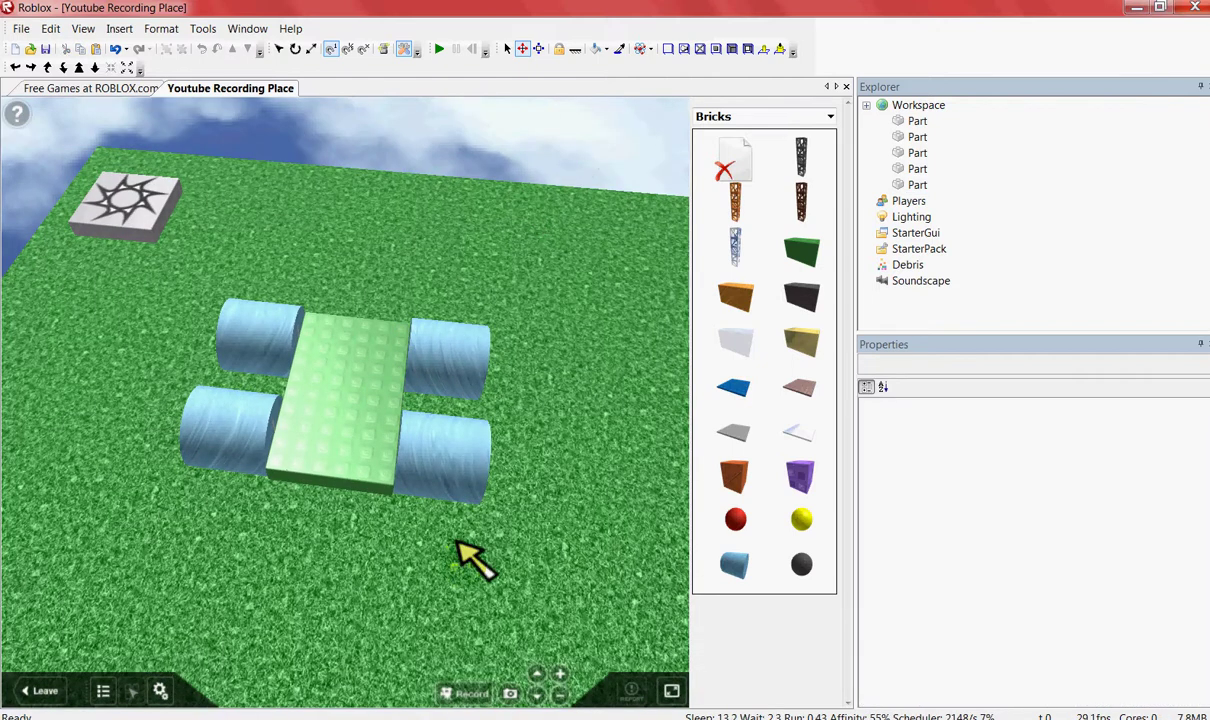
Step: Switch to the Notepad note and add the line "6. After Arranging the wheels,"
click(645, 716)
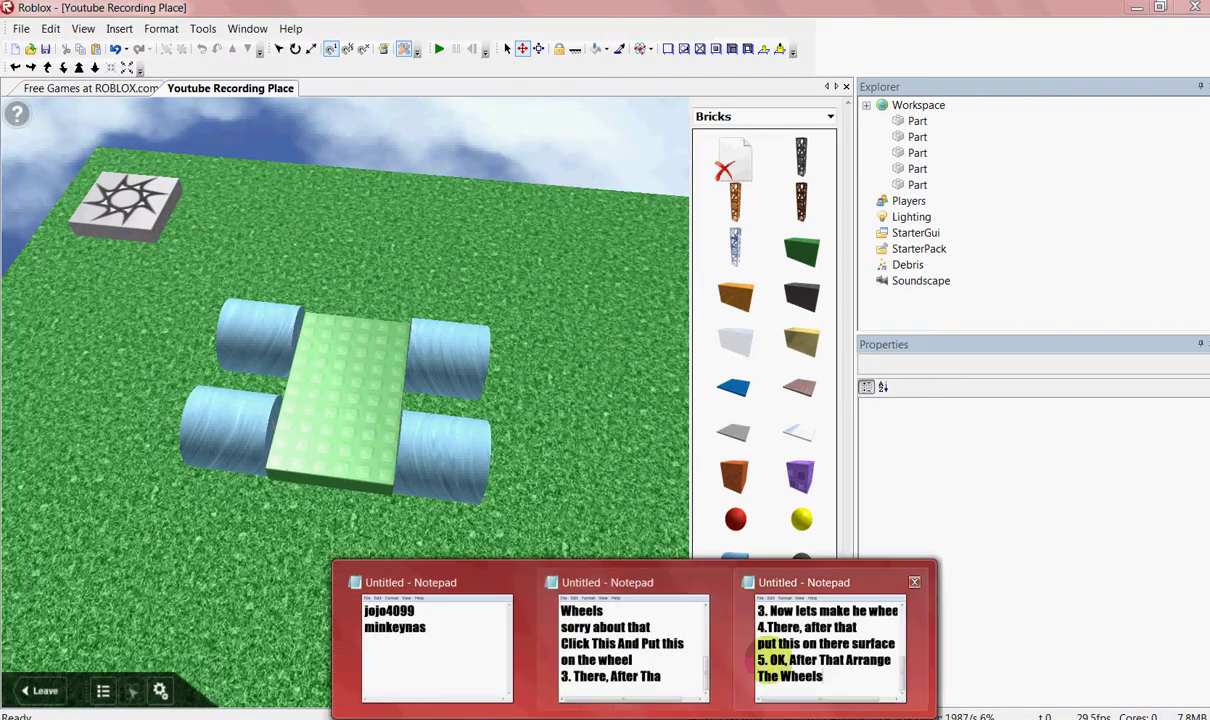
click(783, 656)
key(Return)
text(5)
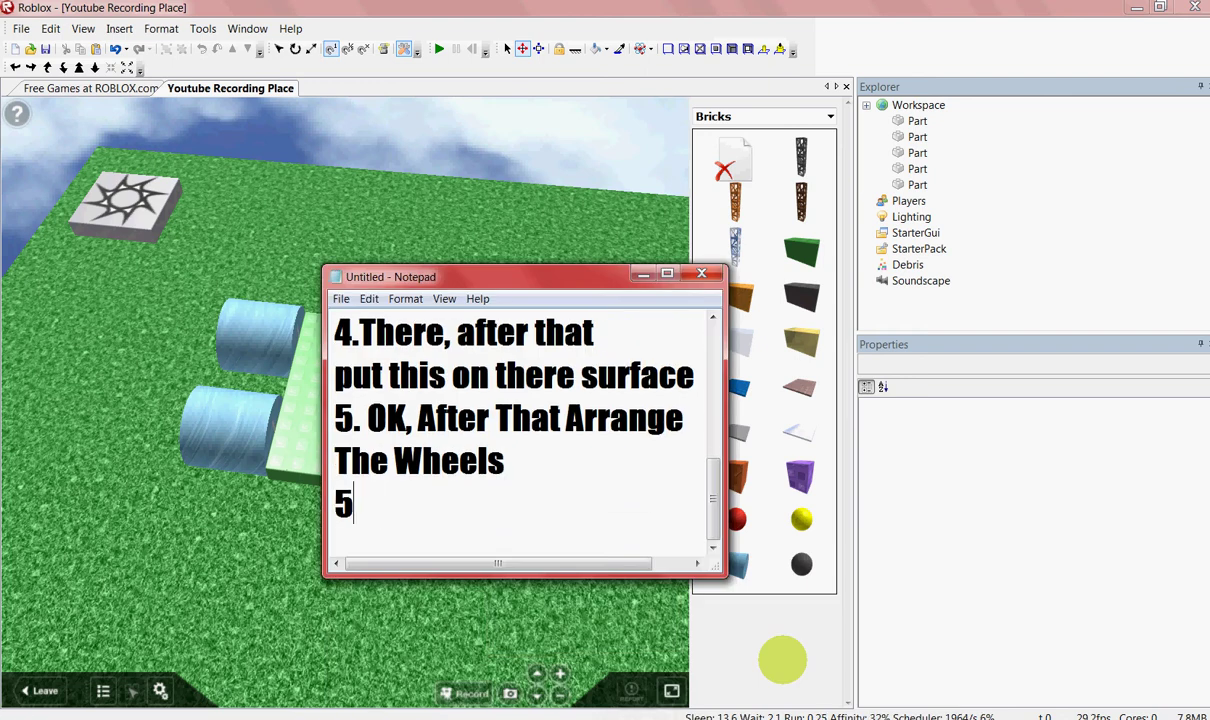
text(6. After)
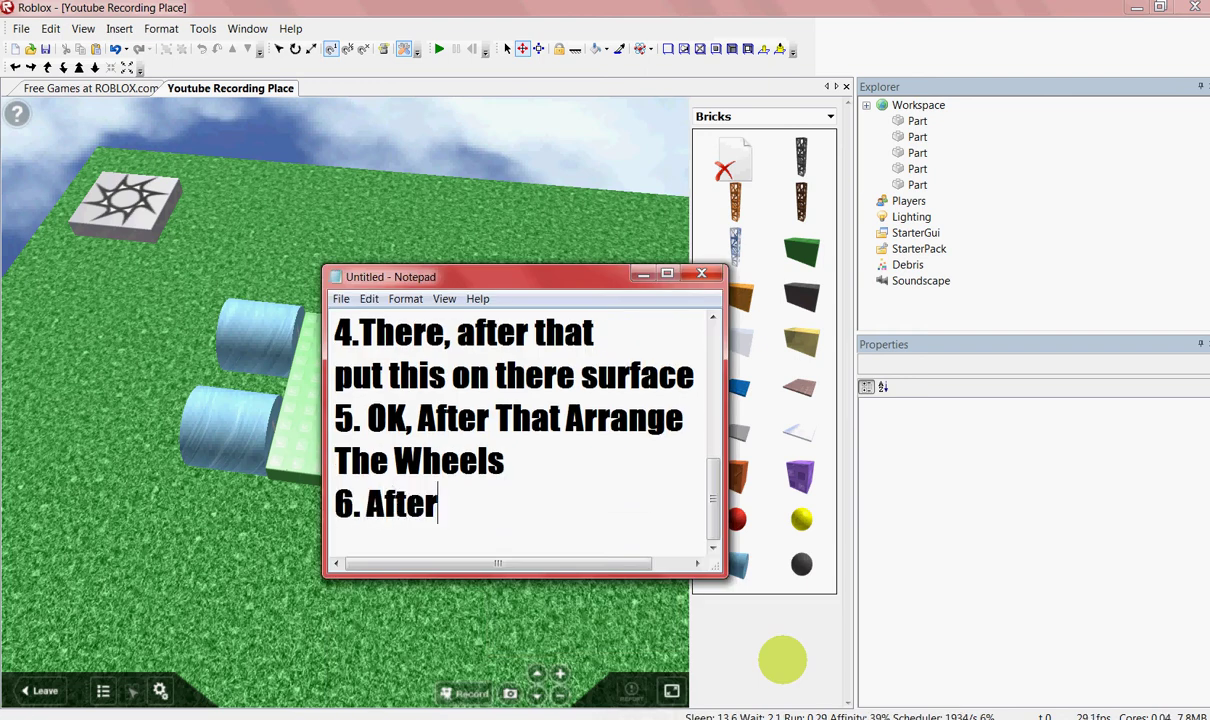
text( Arra)
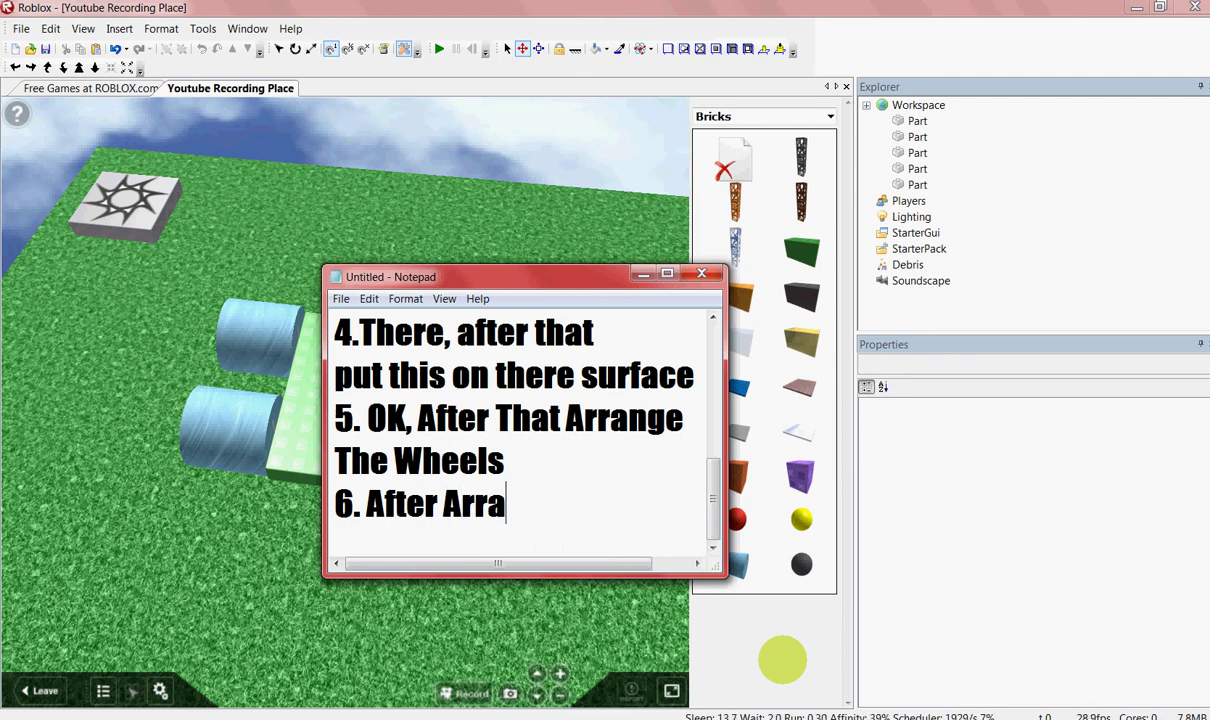
text(ngeing)
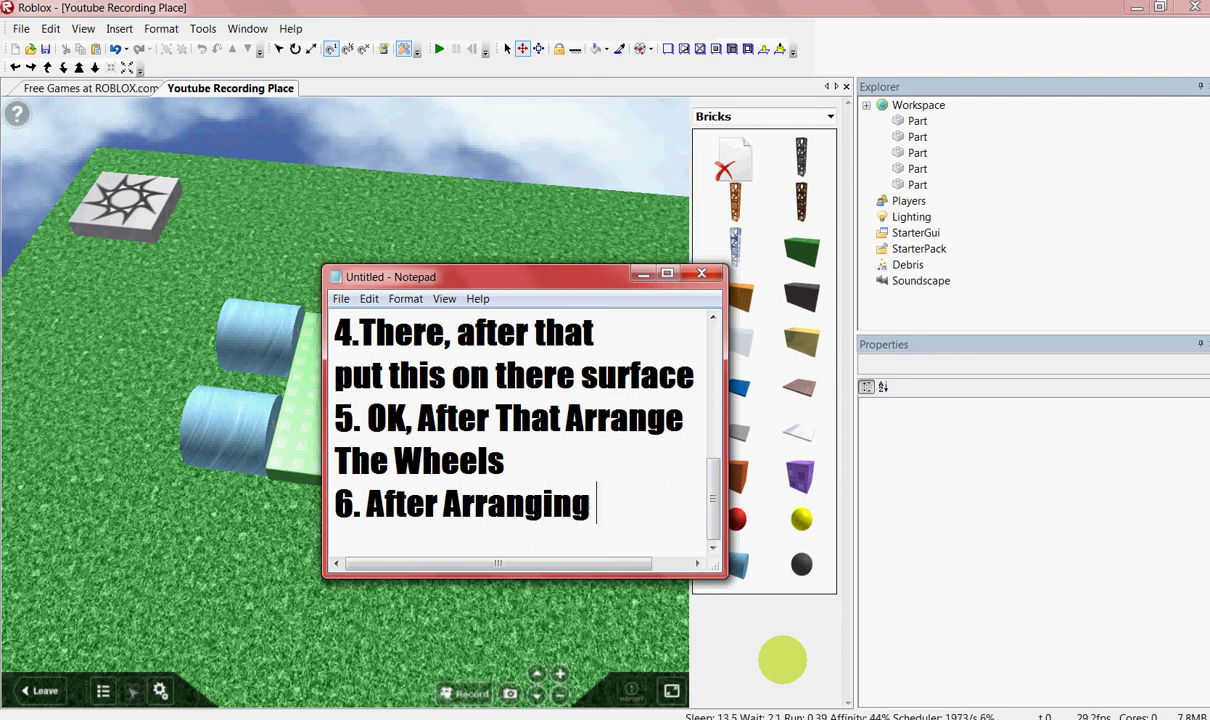
text( the wheels)
key(Return)
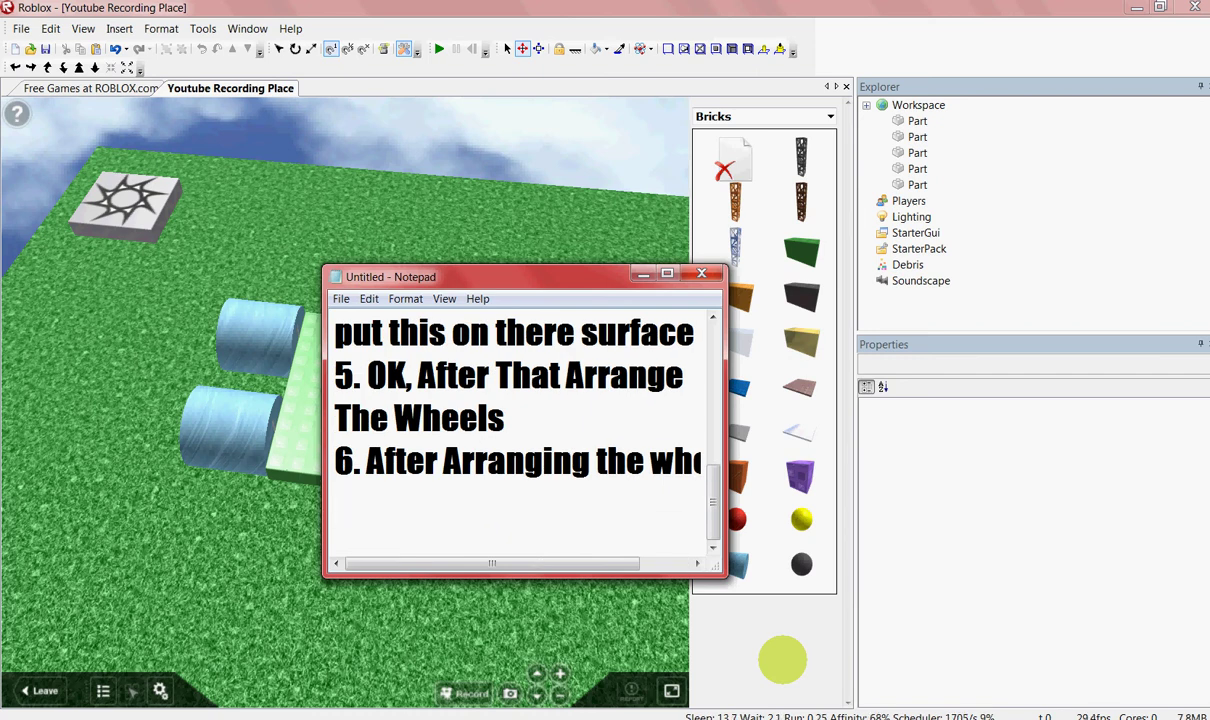
Step: Continue instruction 6 in the note with the lines "Now lets make the" and ""Vehicle Seat""
text(Now le)
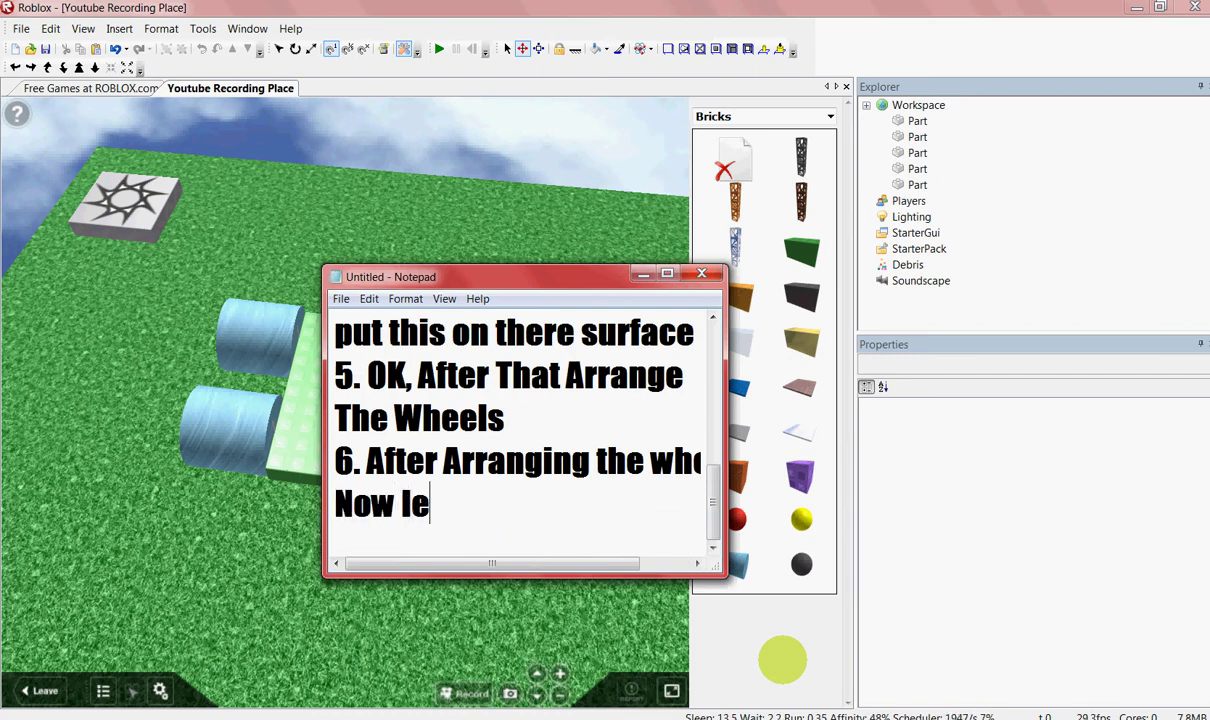
text(ts make the)
key(Return)
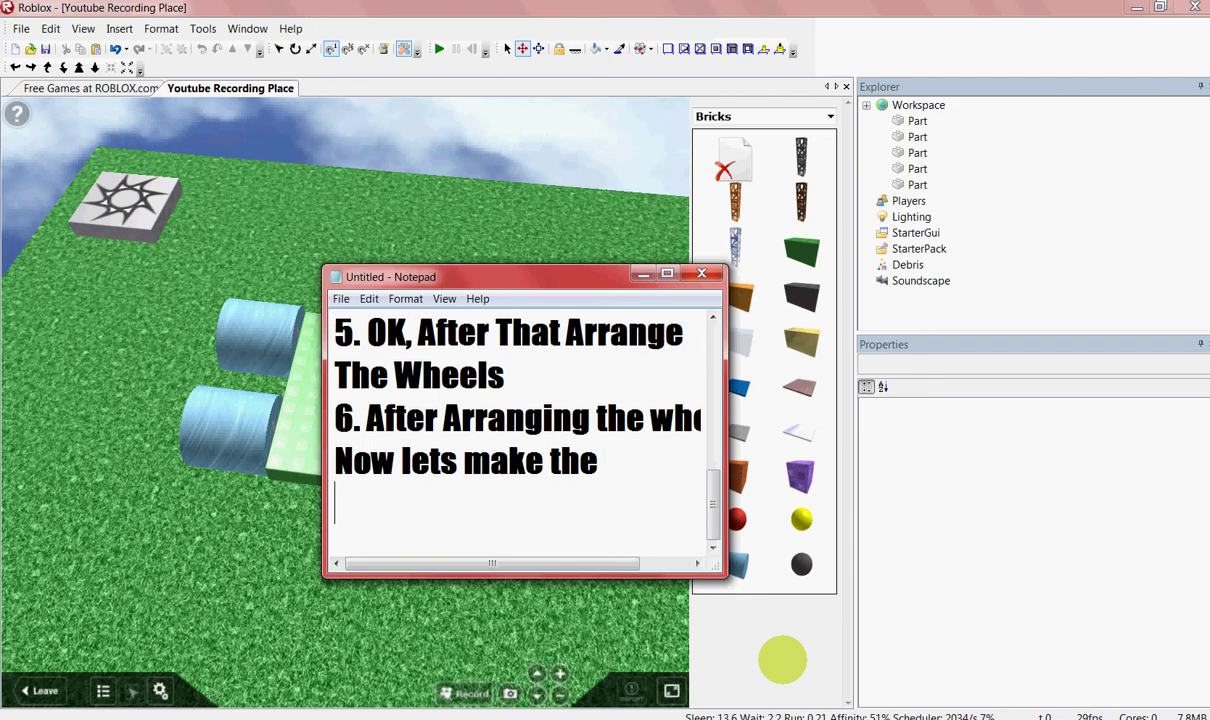
text("Vehicle )
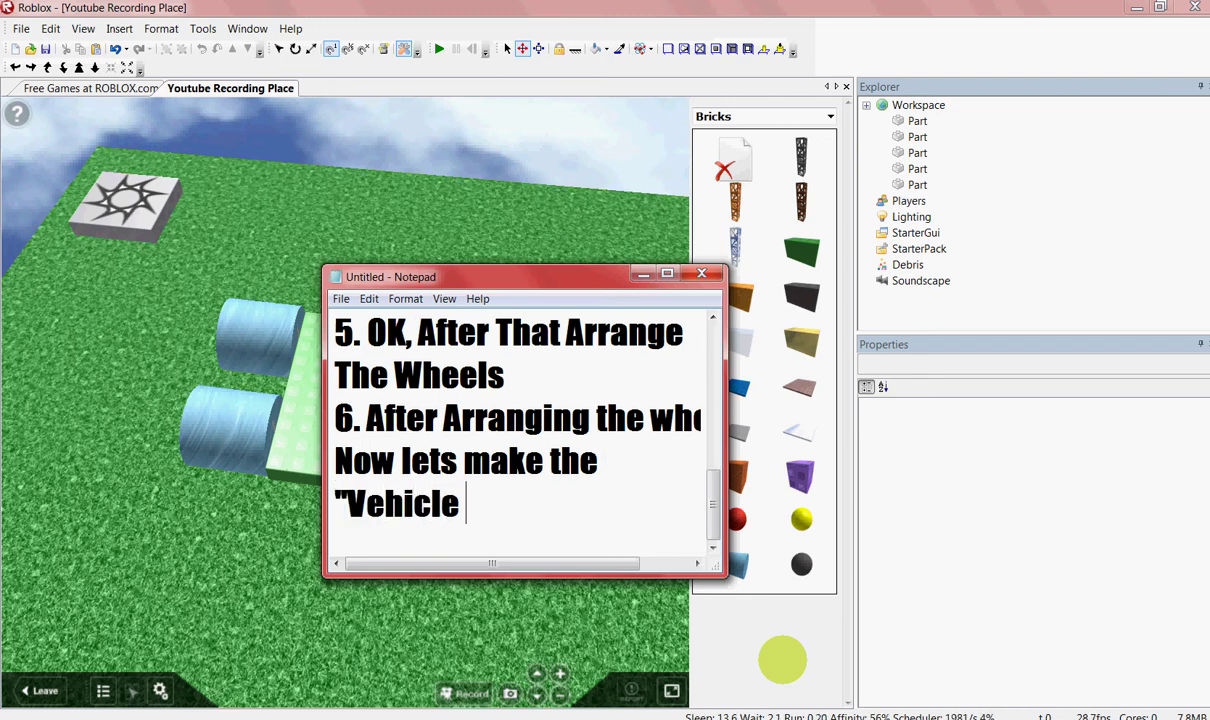
text(Sea)
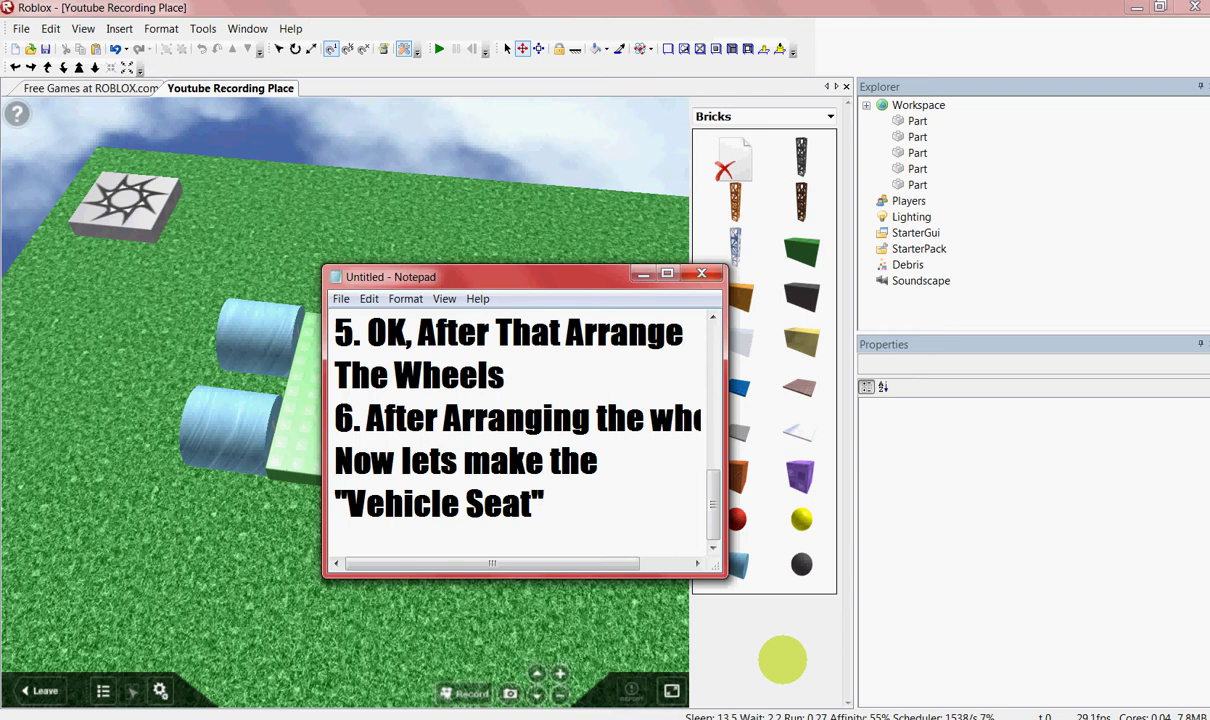
text(t")
key(Return)
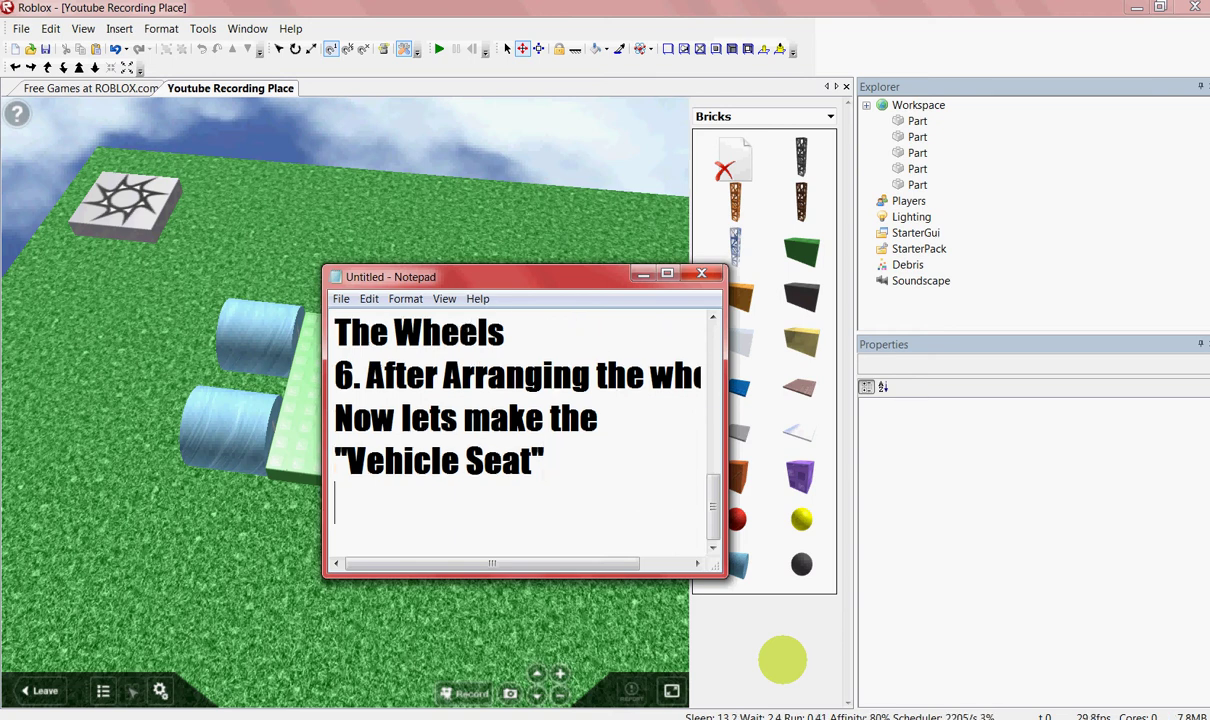
Step: Add the line "7.Click Workspace" to the note, and return to Roblox to select Workspace in the object tree
text(7.Click )
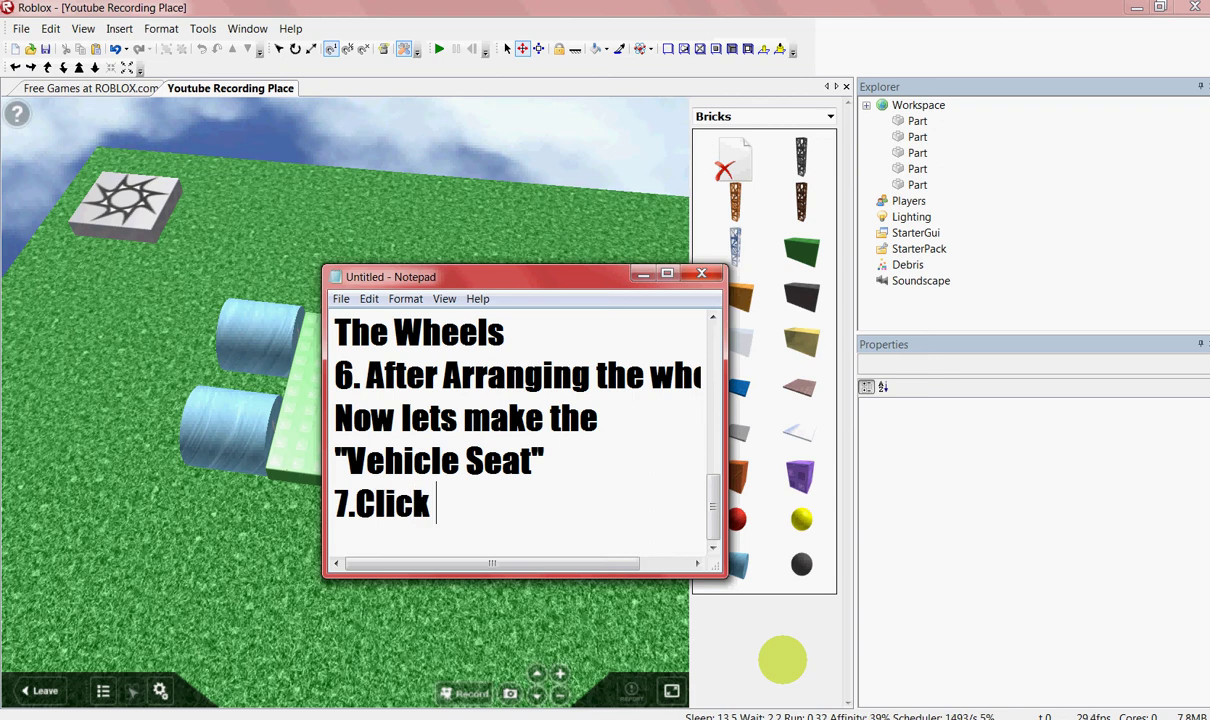
text(Workspac)
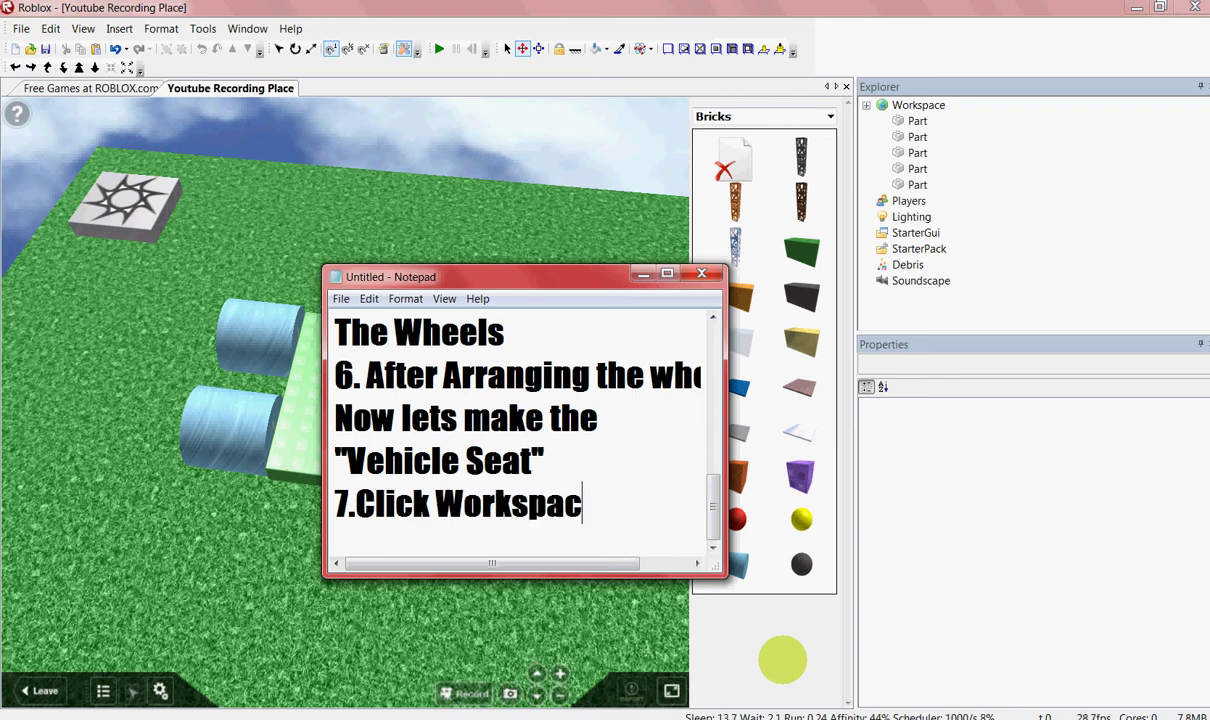
text(e)
click(643, 273)
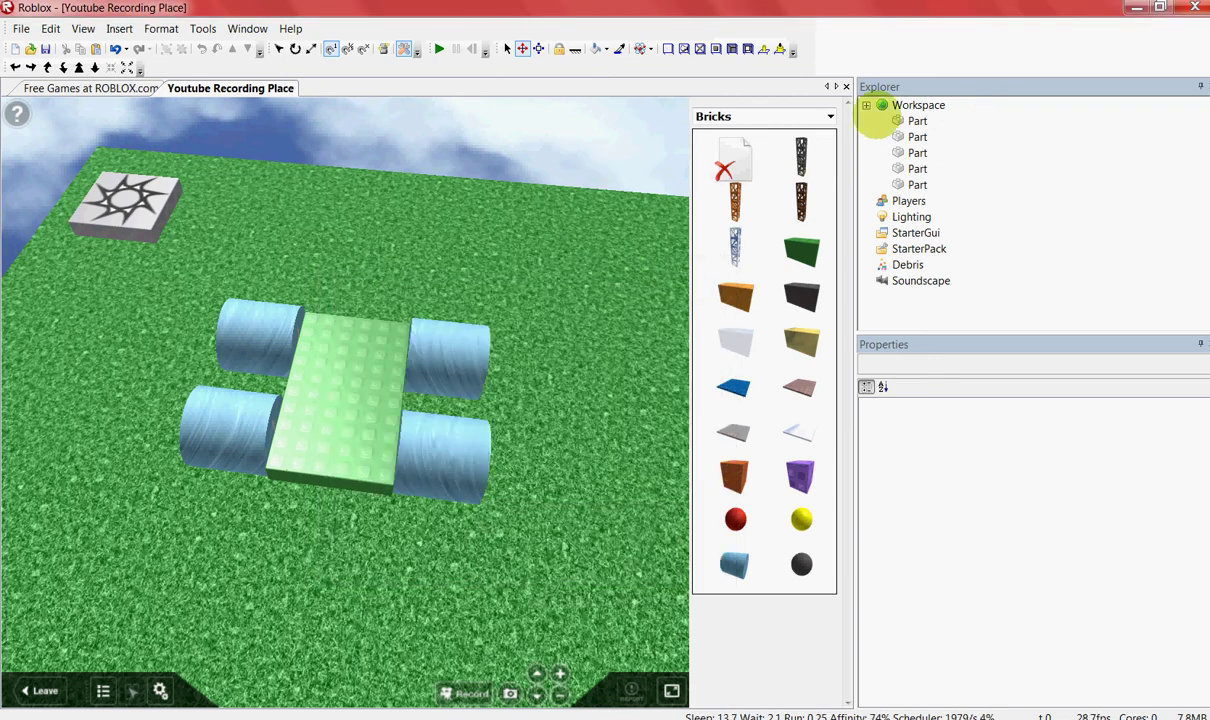
click(910, 104)
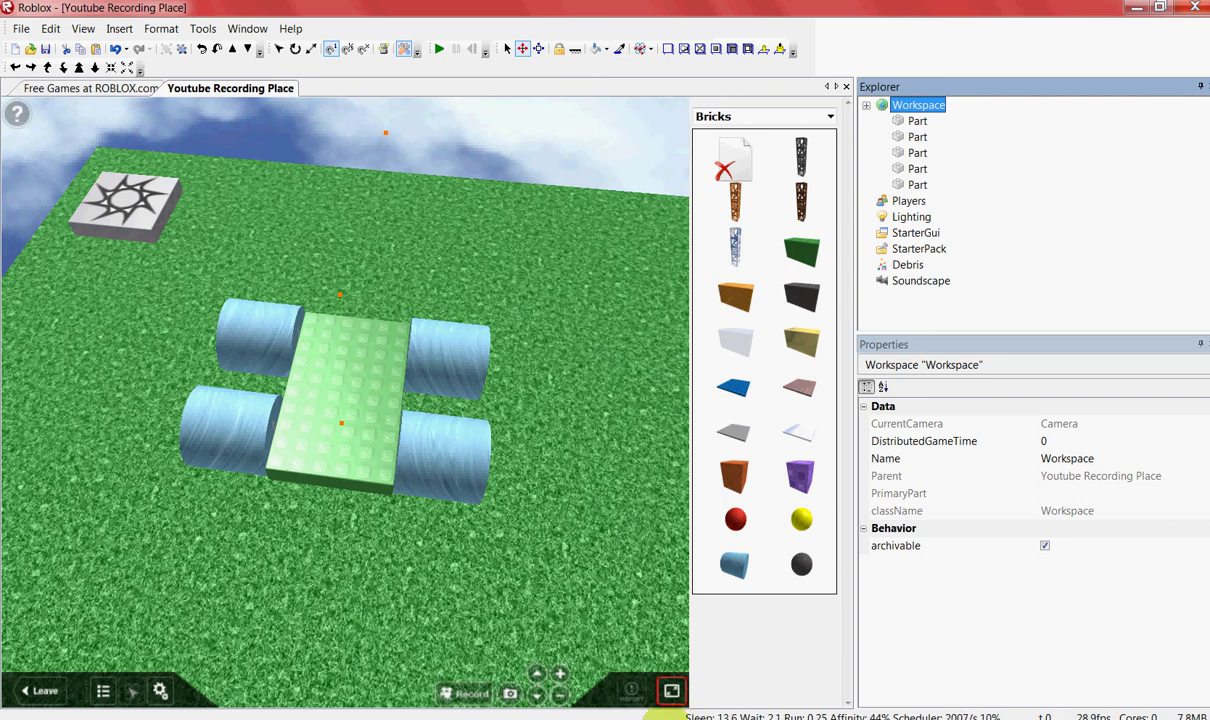
Step: Switch to the Notepad note, add a comma after "7.Click Workspace" and write "Then Click Insert, objects" on a new line
click(816, 628)
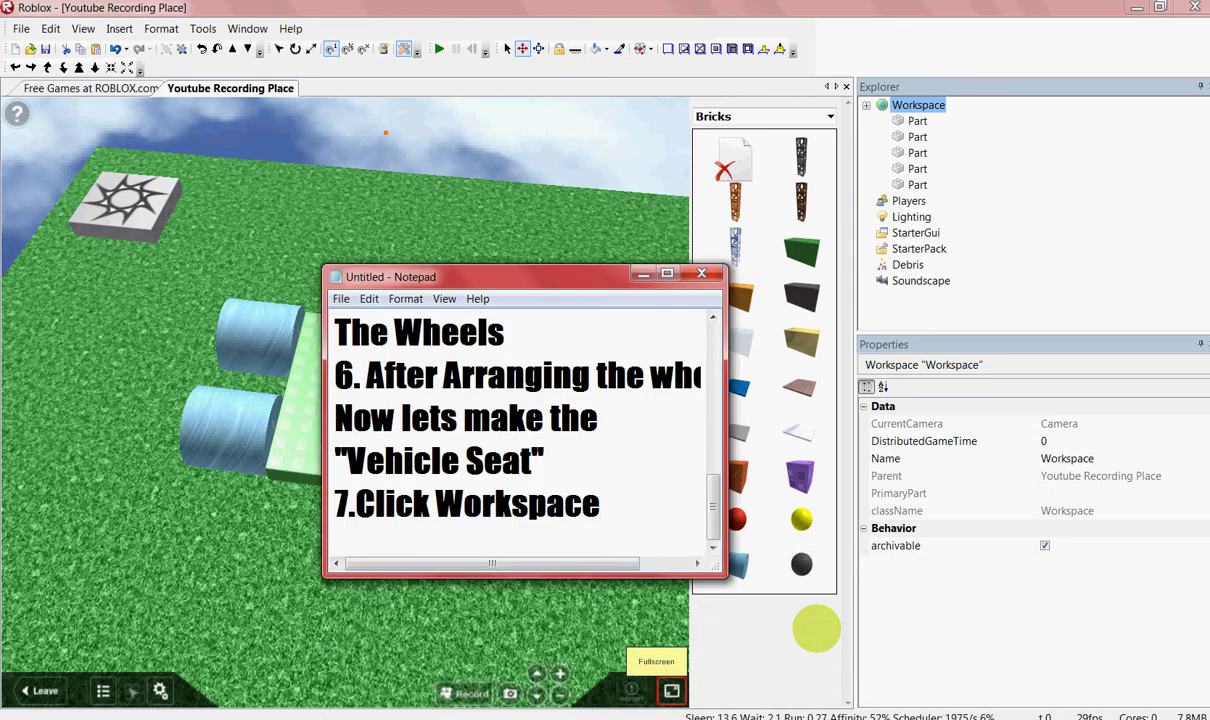
text(,)
key(Return)
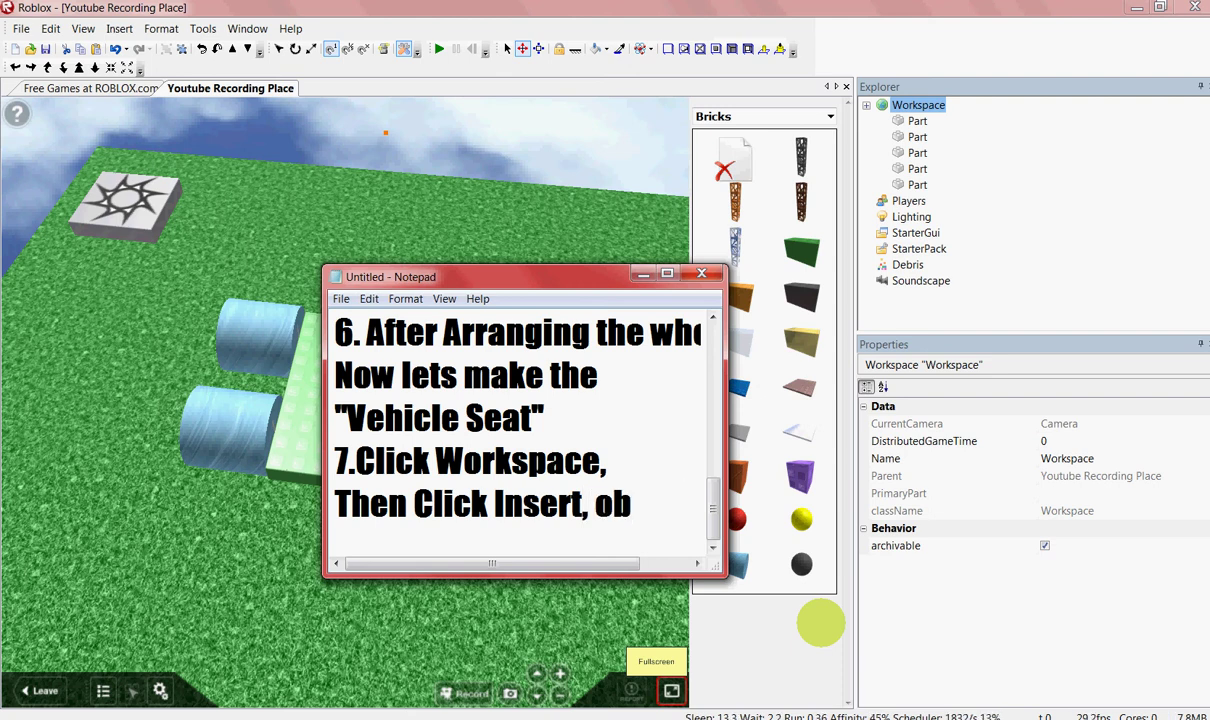
text(ts)
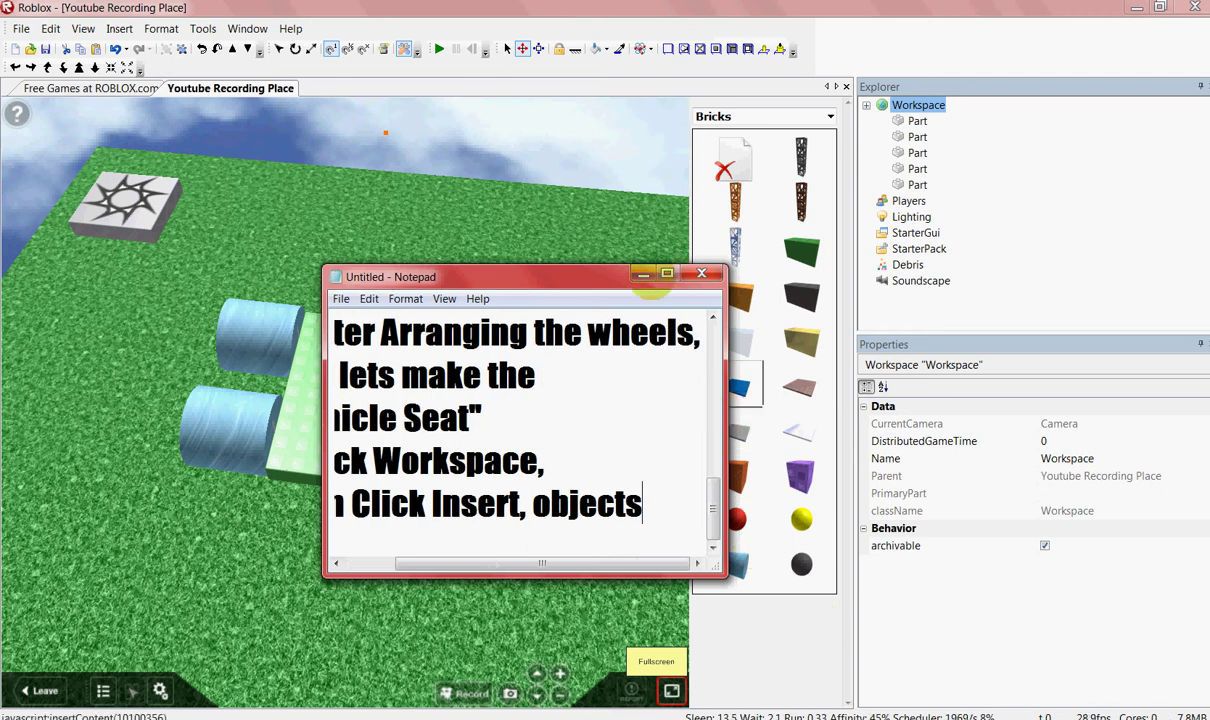
Step: Return to Roblox and insert a VehicleSeat object into Workspace
click(643, 274)
click(119, 28)
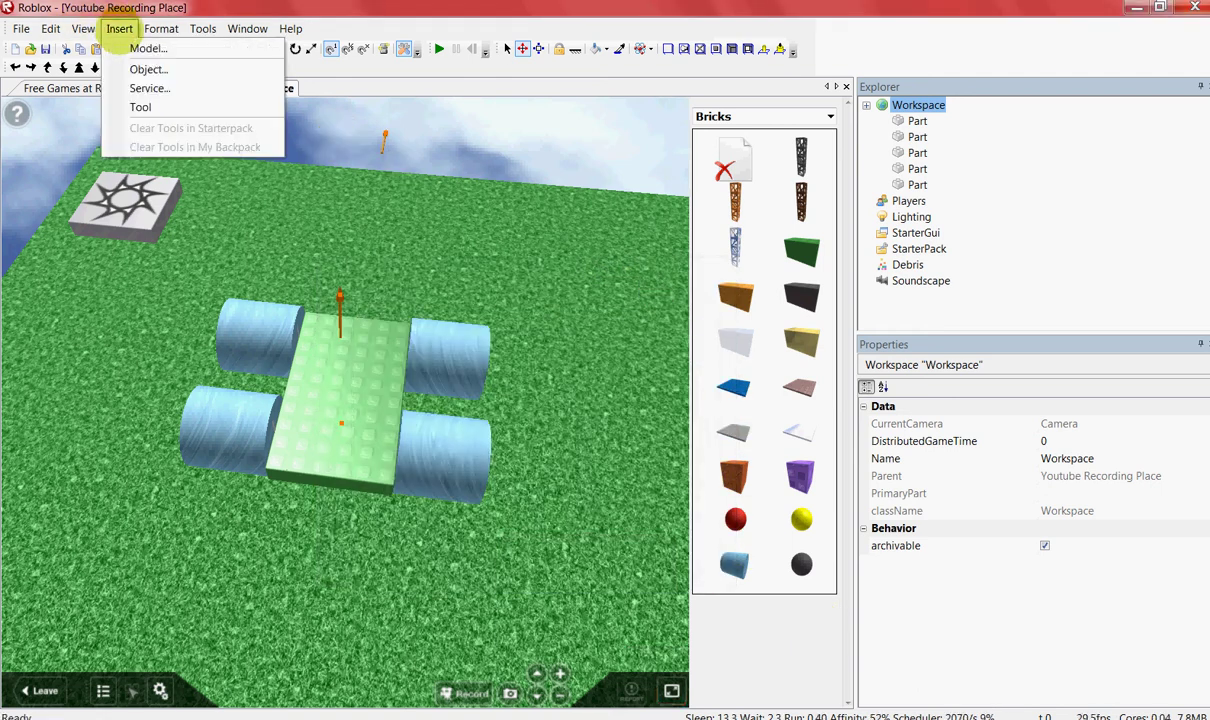
click(147, 69)
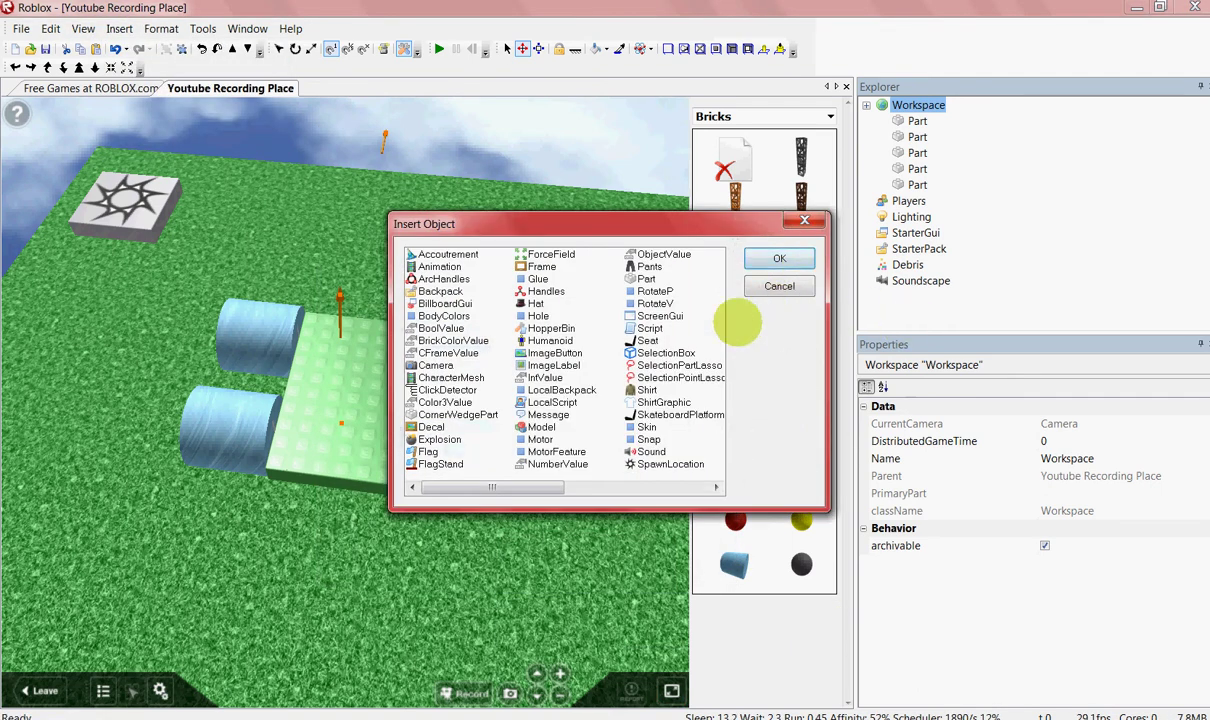
drag(524, 487, 594, 487)
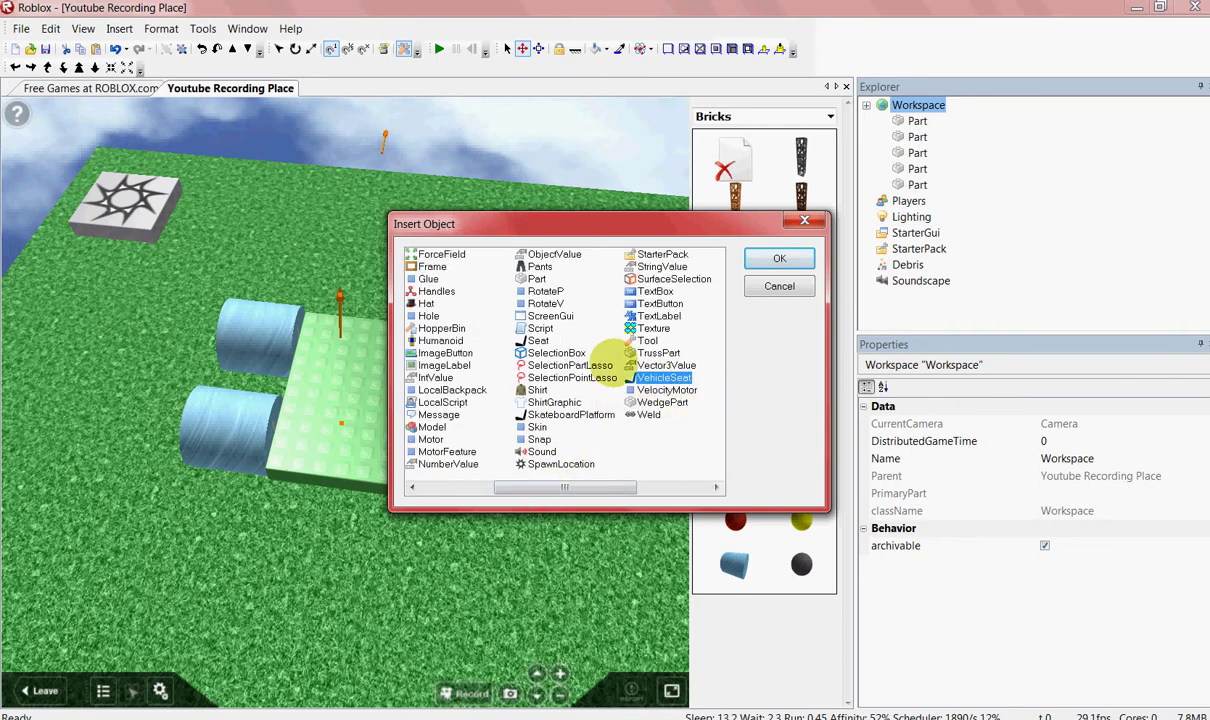
click(779, 258)
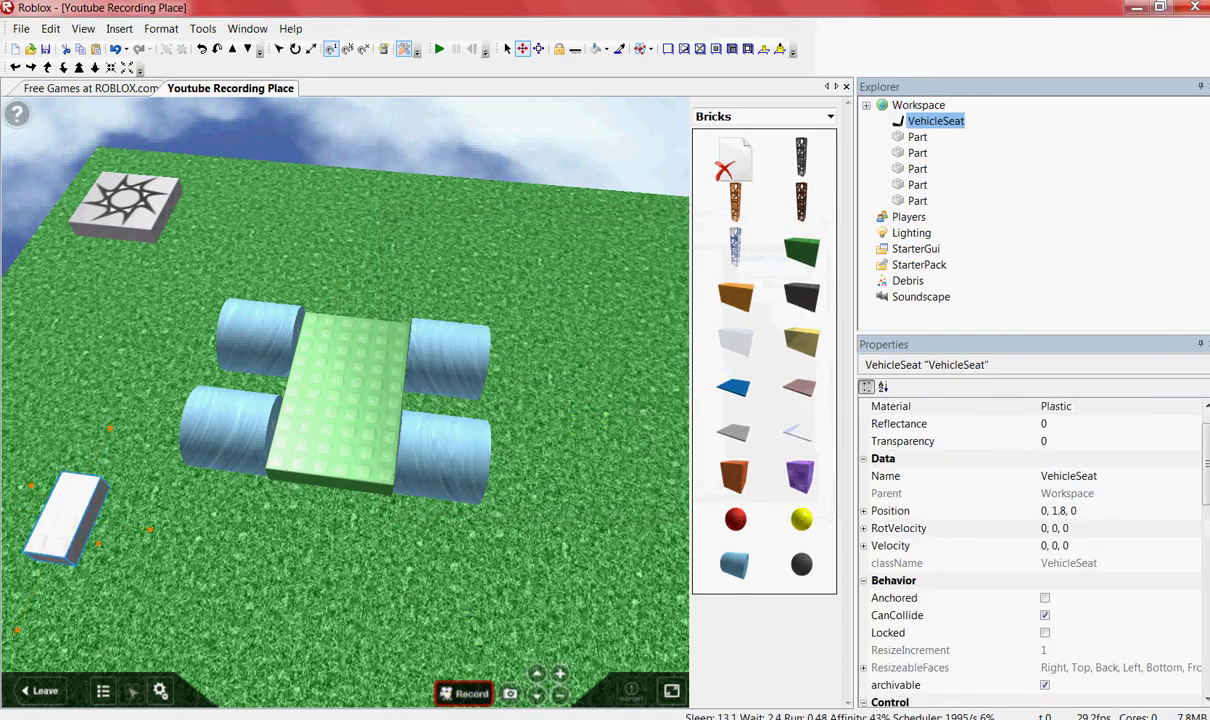
Step: Switch to the Notepad note and add the lines "8. Then Vehicle Seat" and "A brick will appear"
mouse_move(640, 716)
click(824, 650)
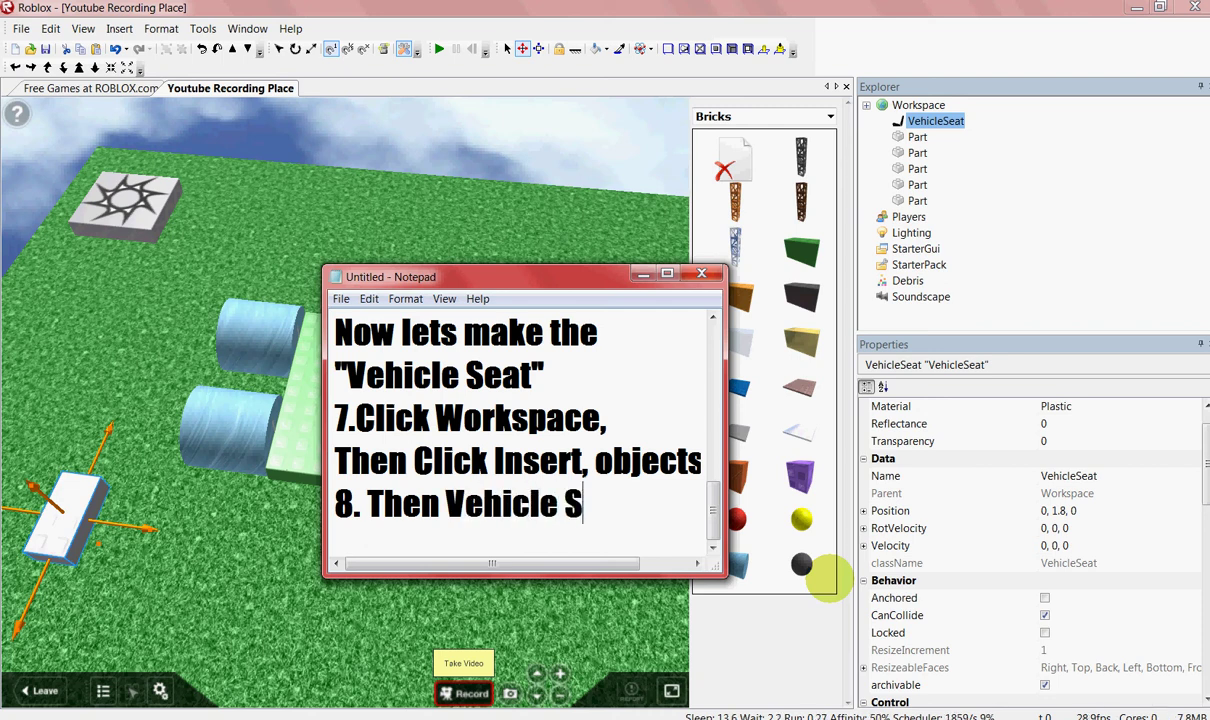
text(eat)
key(Return)
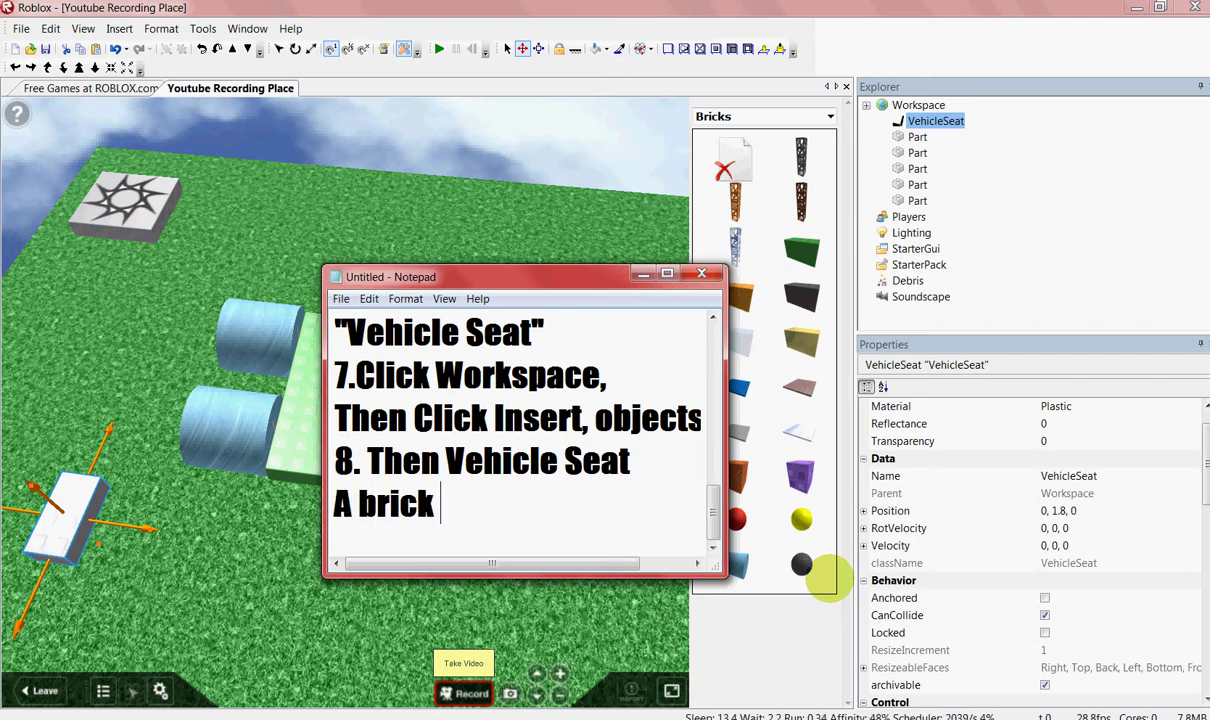
text(A brick will appear)
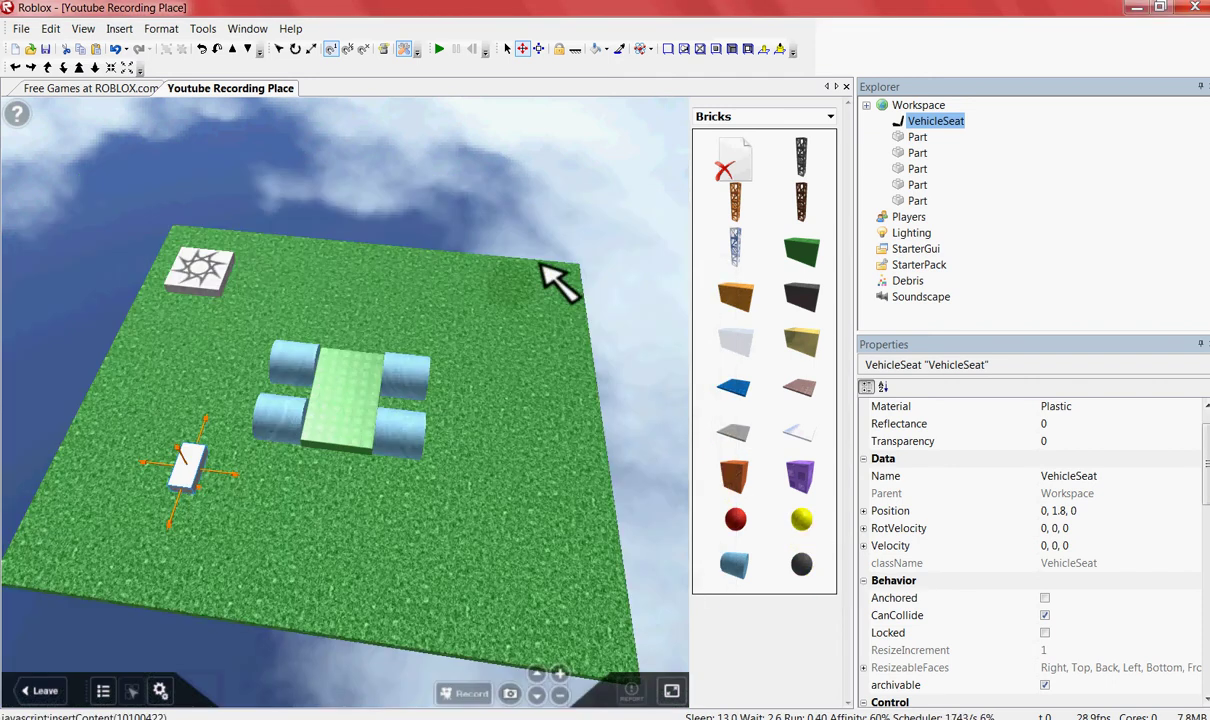
Step: Return to Roblox and move the VehicleSeat from the ground onto the green plate between the four wheels
right_drag(458, 330, 487, 350)
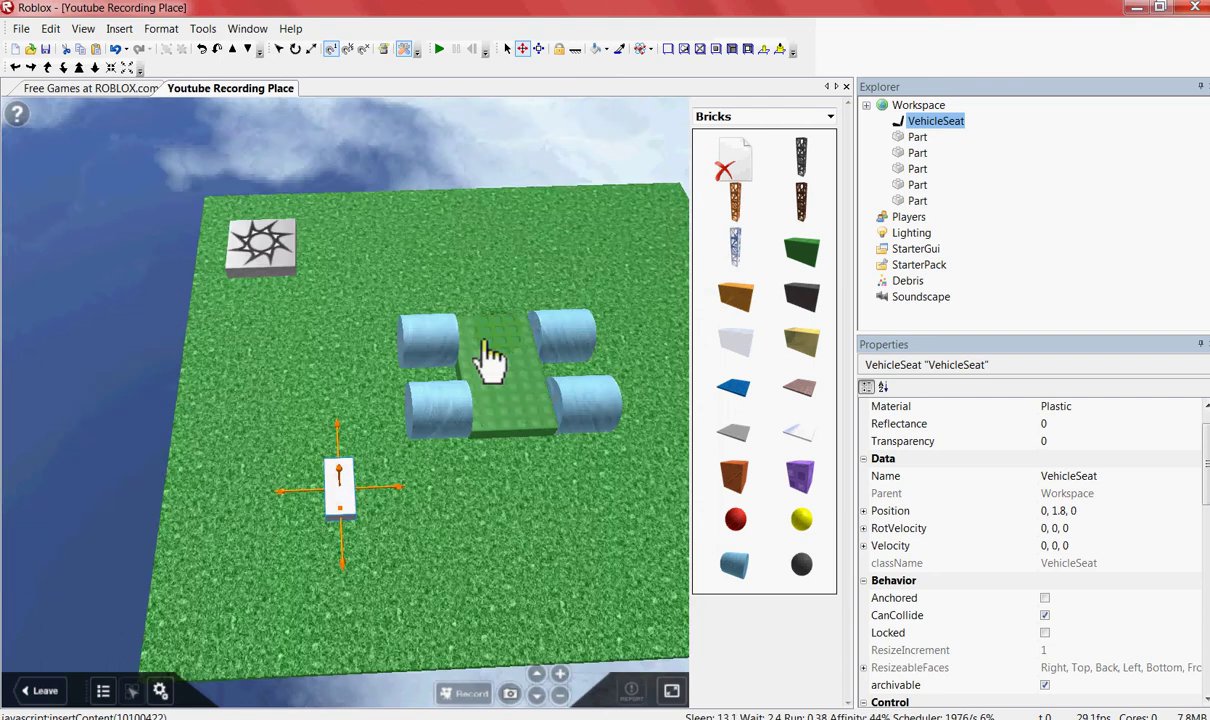
scroll(487, 350, up, 2)
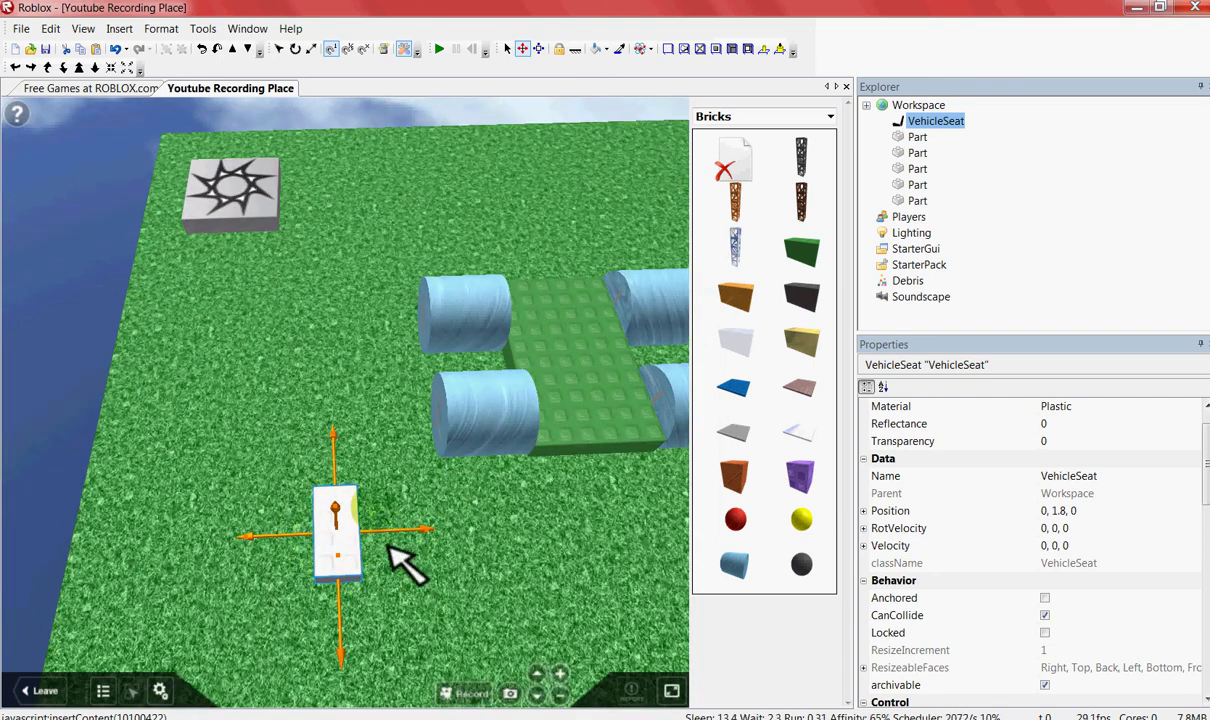
drag(350, 565, 588, 345)
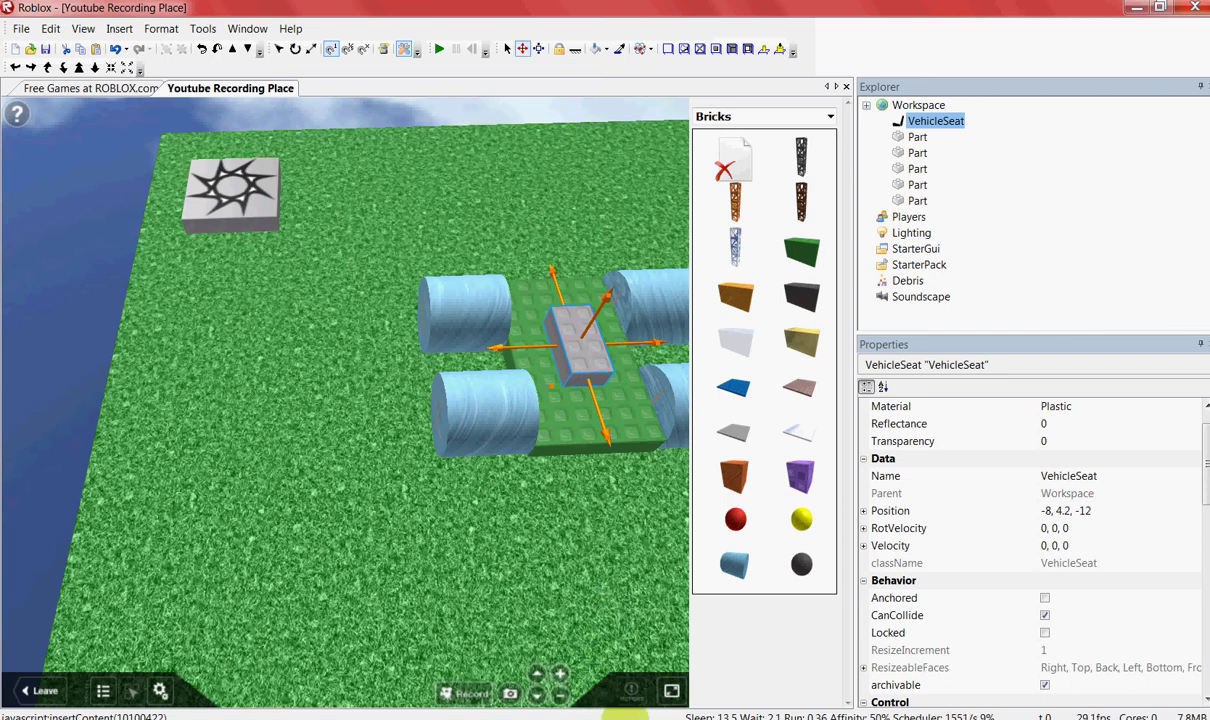
Step: Switch to the Notepad note and add the line "9. Place It To Ur Car"
click(803, 648)
key(Return)
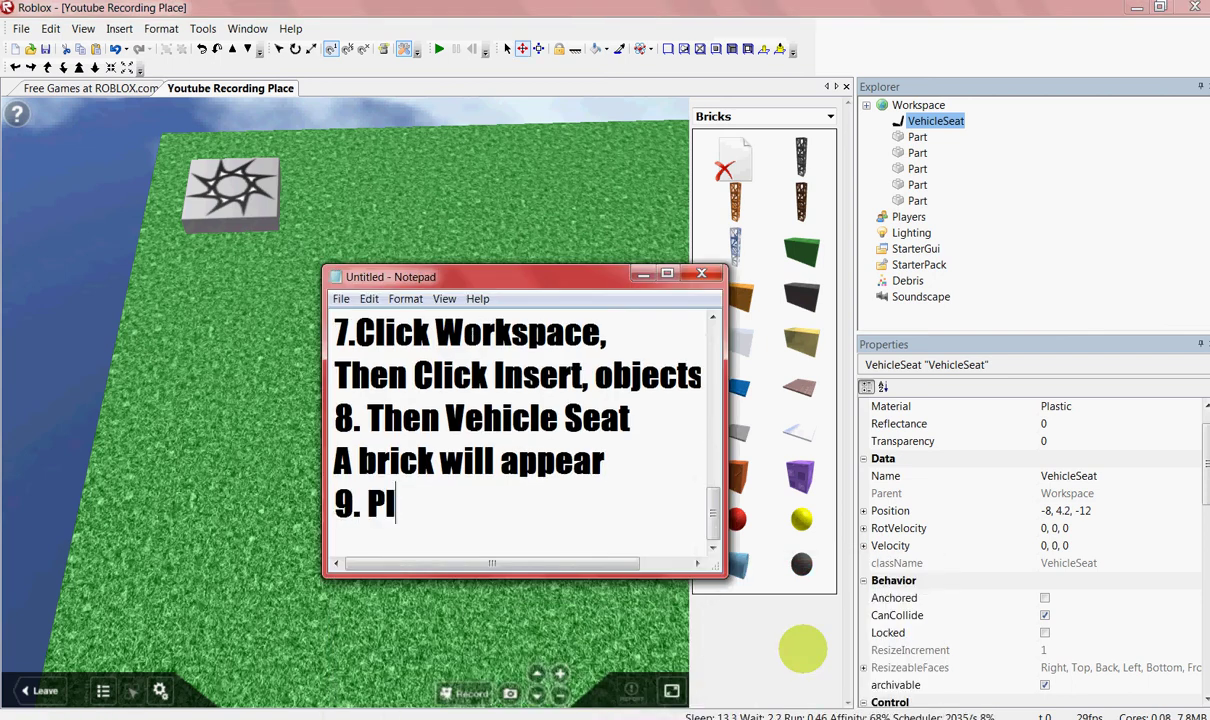
text(9. Place It To Ur Car)
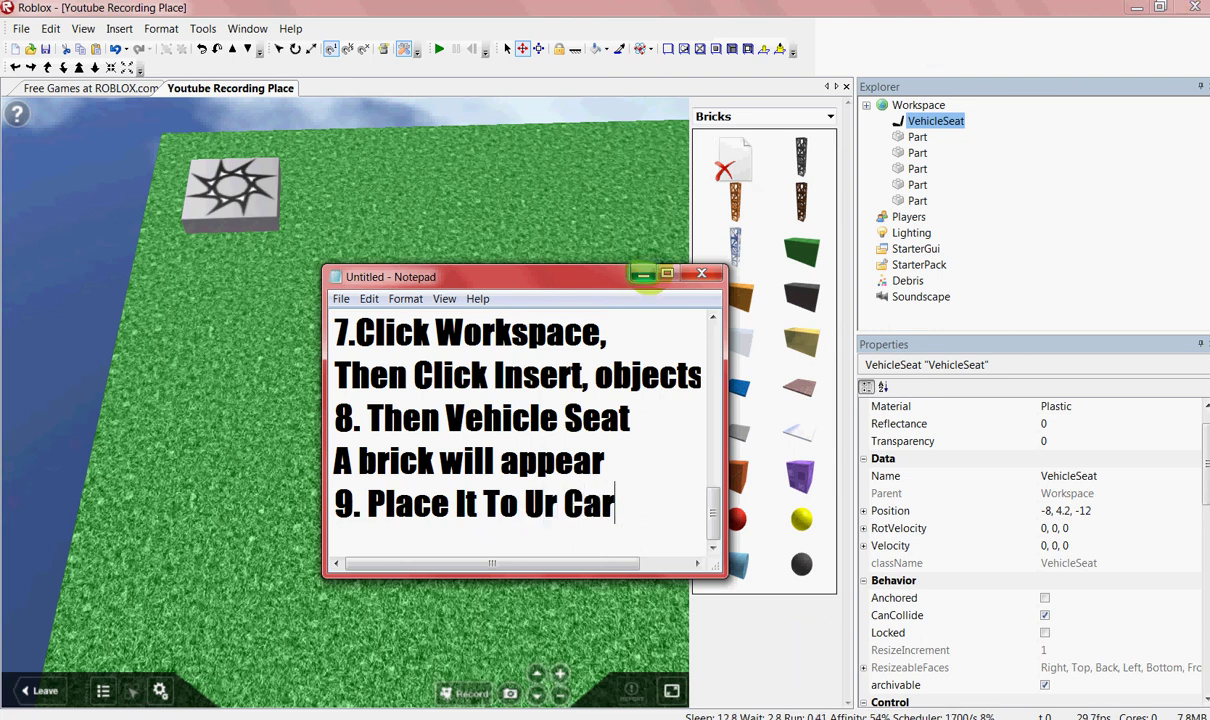
Step: Return to Roblox, shorten the VehicleSeat on the plate to a square of two by two studs, and deselect it
click(643, 273)
right_drag(505, 232, 516, 54)
key(a)
click(538, 48)
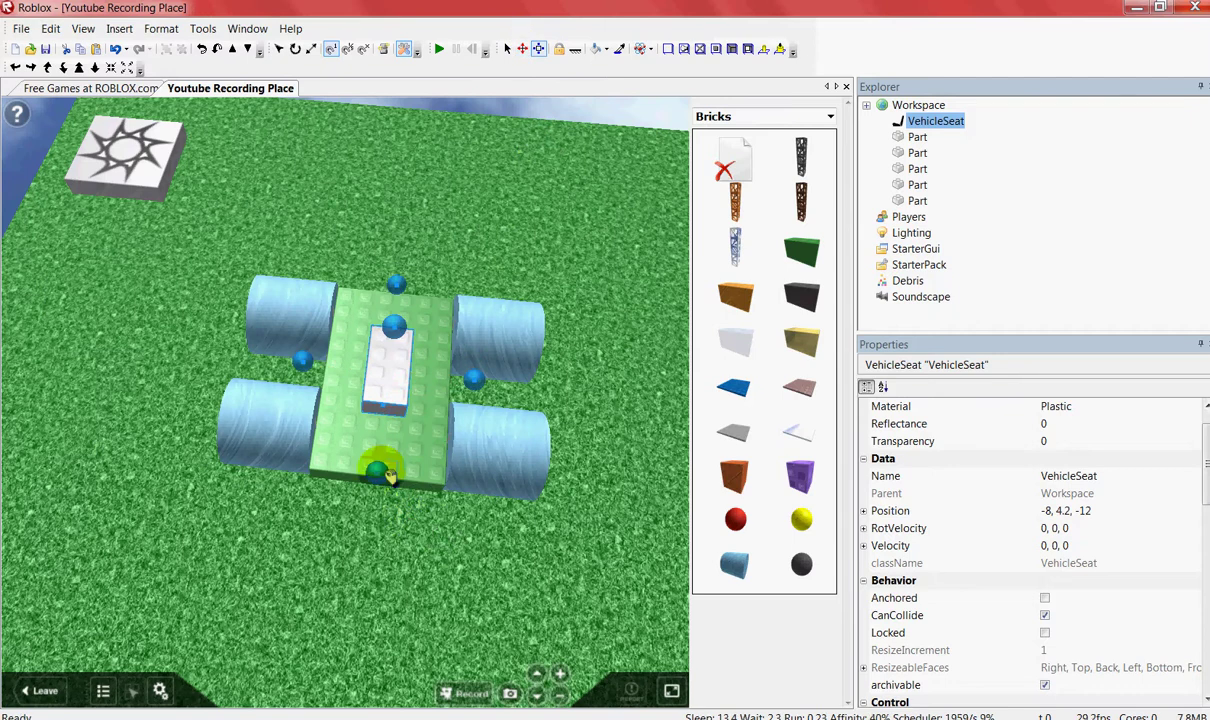
drag(380, 471, 399, 426)
right_drag(396, 455, 459, 440)
click(590, 498)
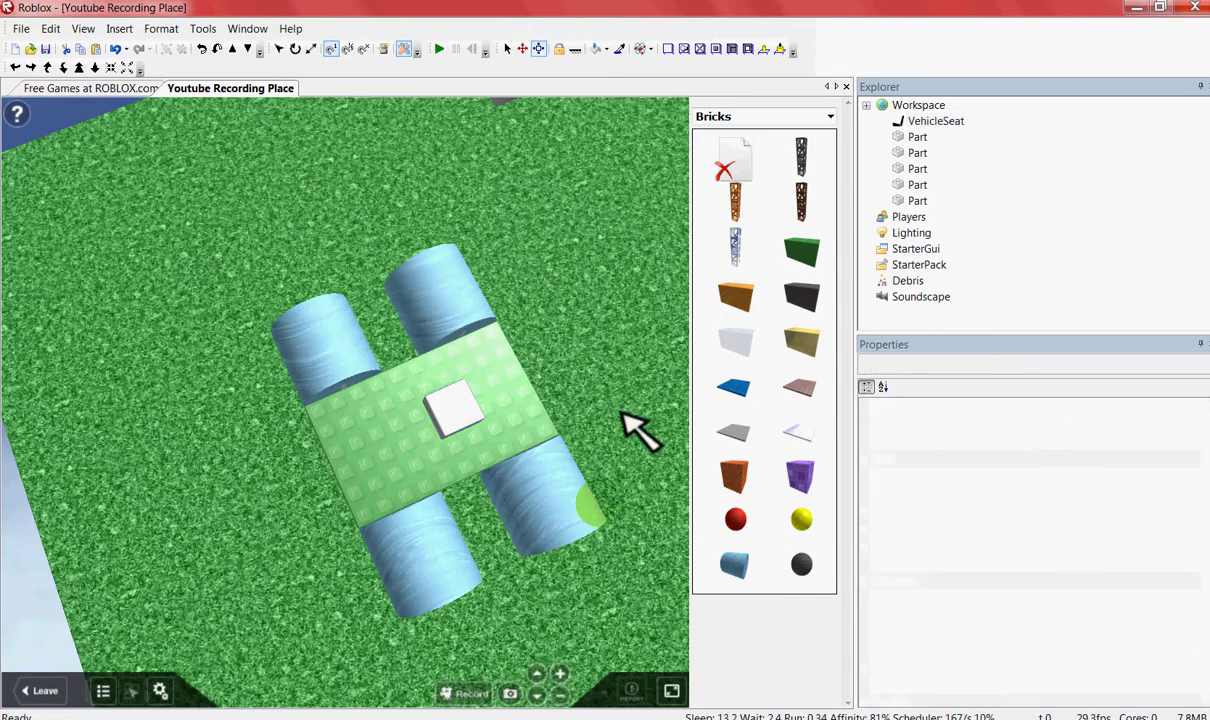
Step: Add the line "10. Now Lets Test It" to the Notepad note and return to Roblox
click(859, 637)
scroll(857, 638, down, 1)
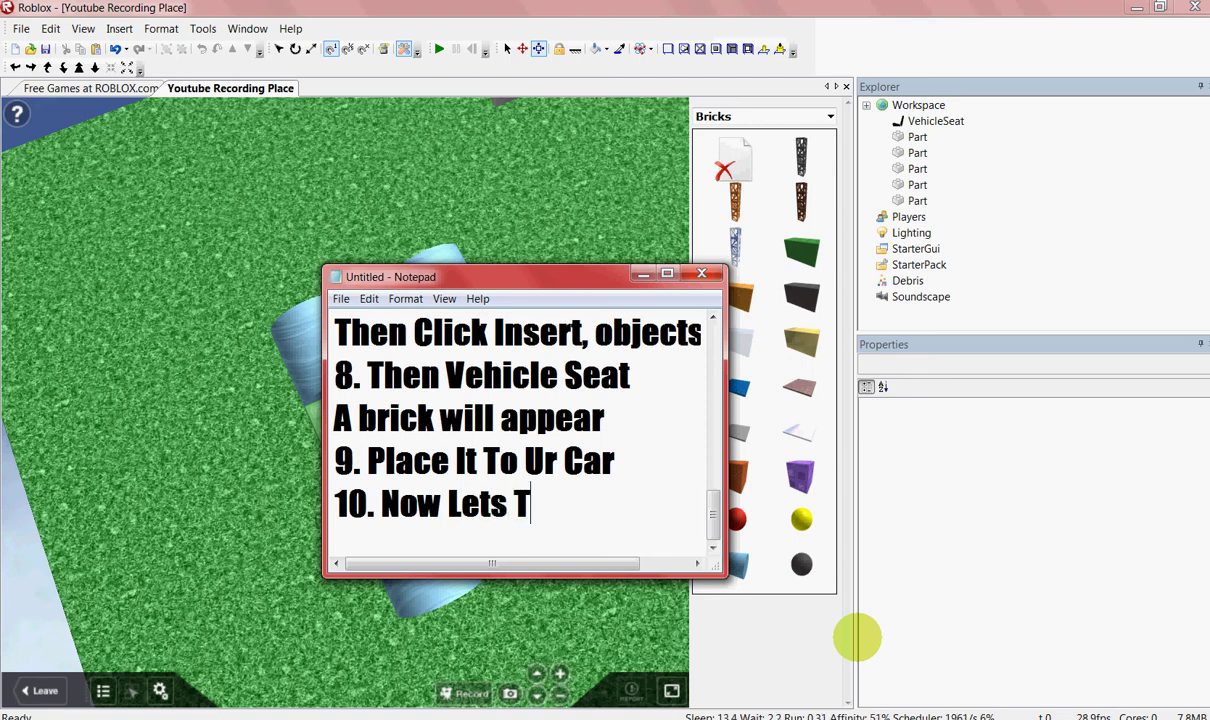
text(t It)
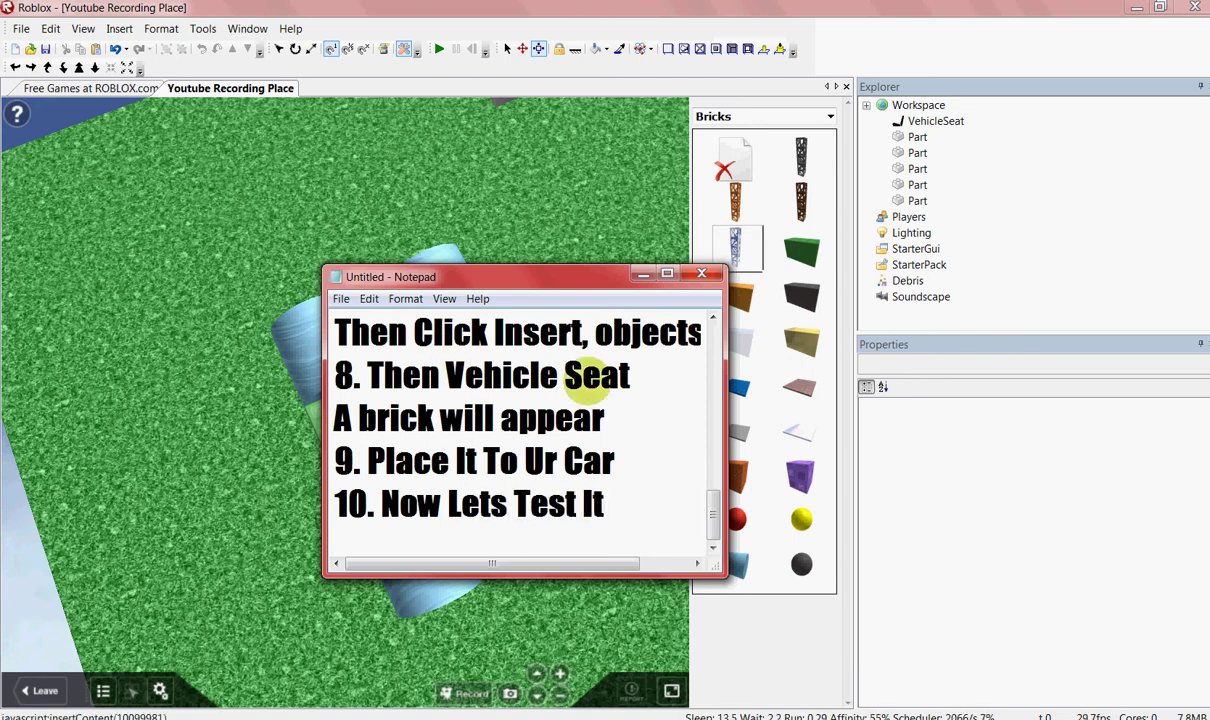
click(643, 274)
Step: Launch a test visit of the place with a player character and switch to its window
click(203, 28)
mouse_move(290, 88)
click(391, 89)
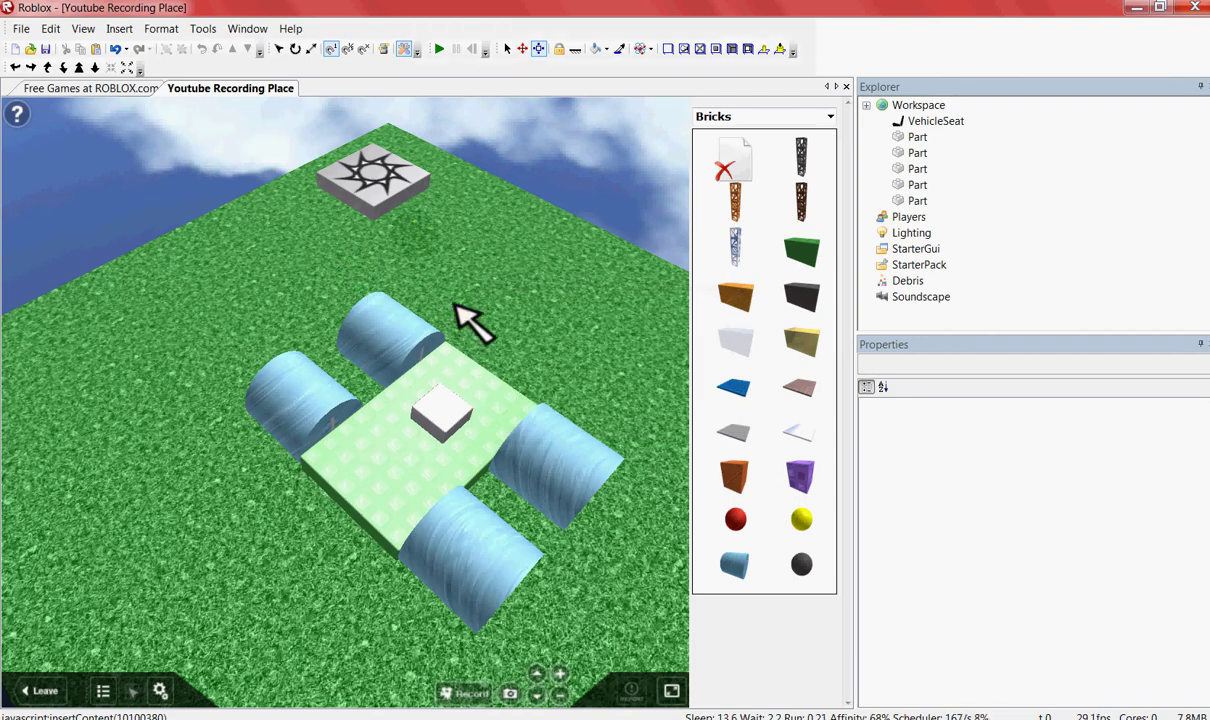
mouse_move(859, 712)
click(1020, 600)
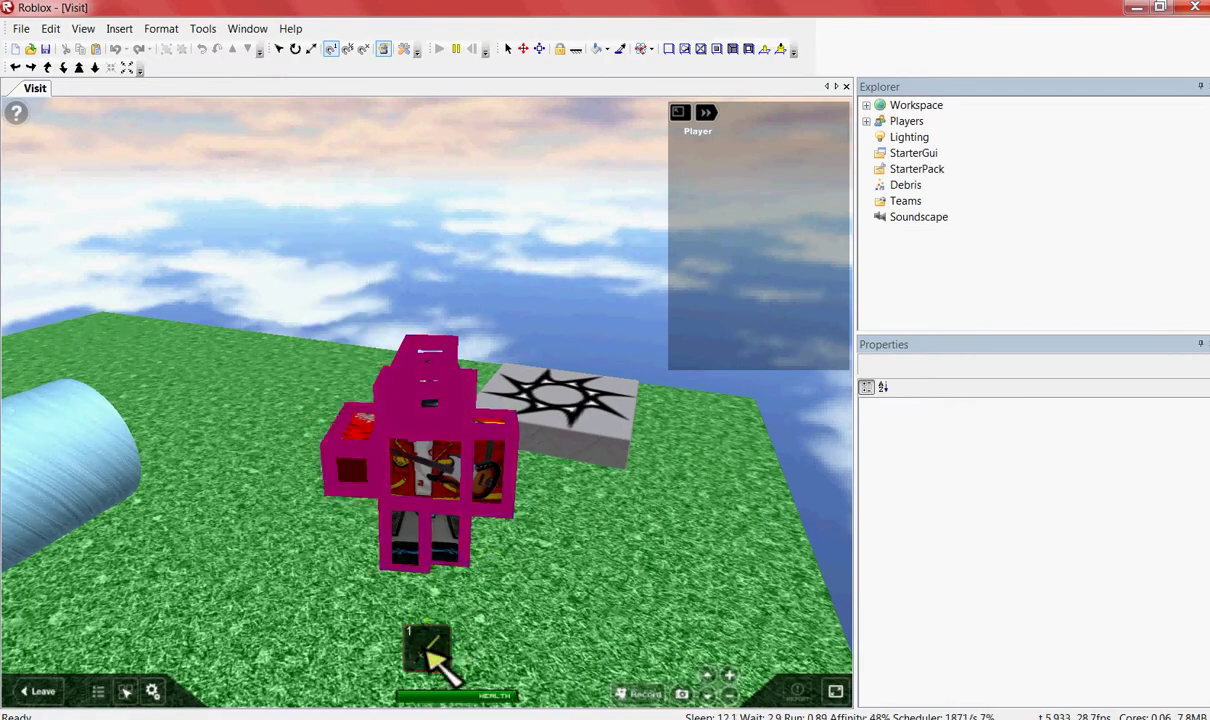
Step: Walk the character to the car, sit it in the VehicleSeat and jump out of the seat
key(a)
key(w)
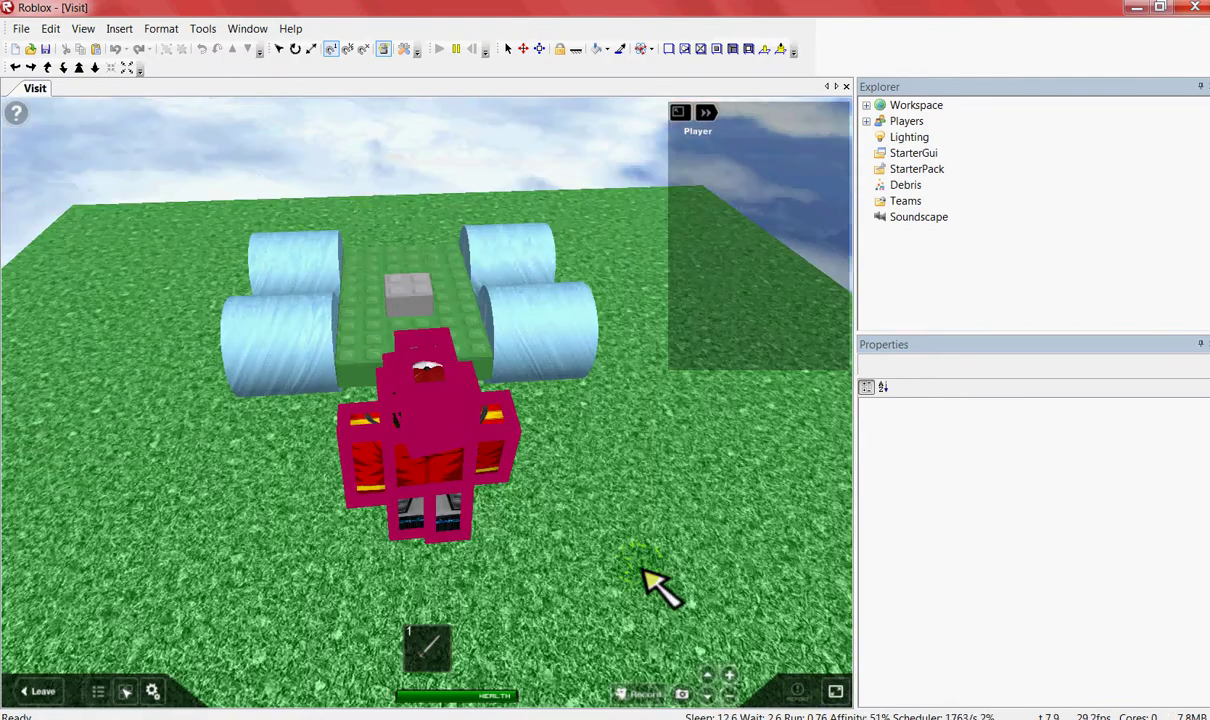
key(a)
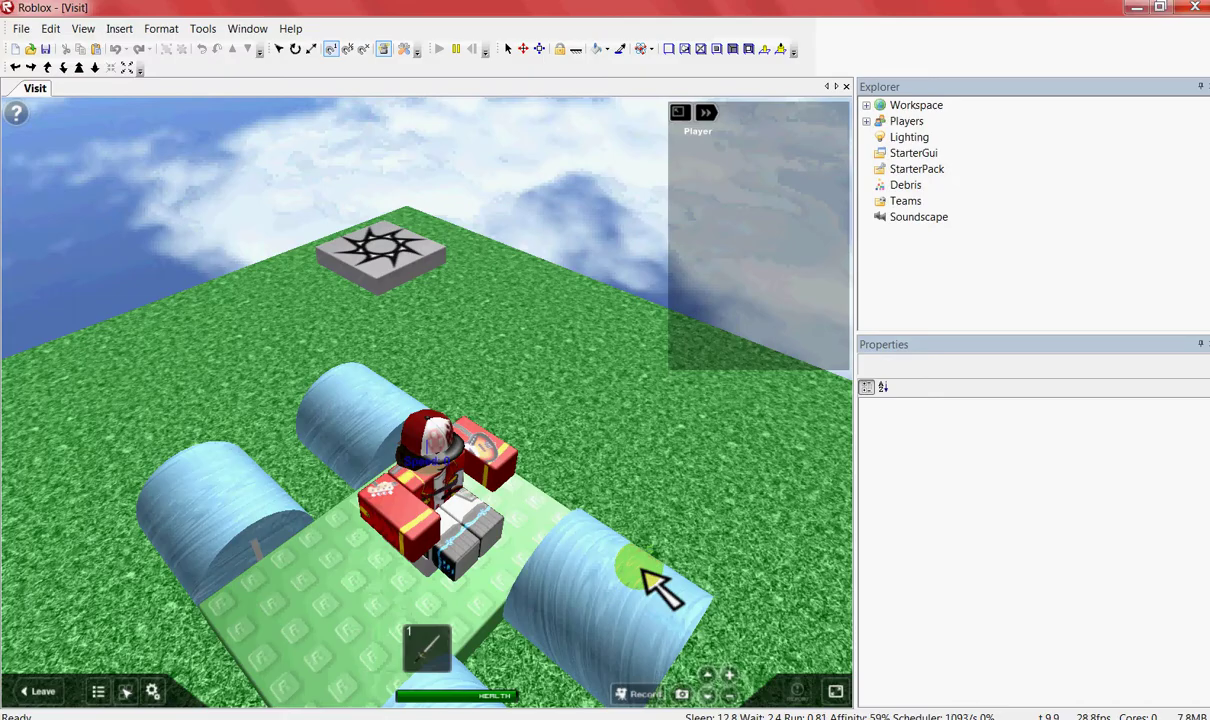
key(d)
key(space)
key(space)
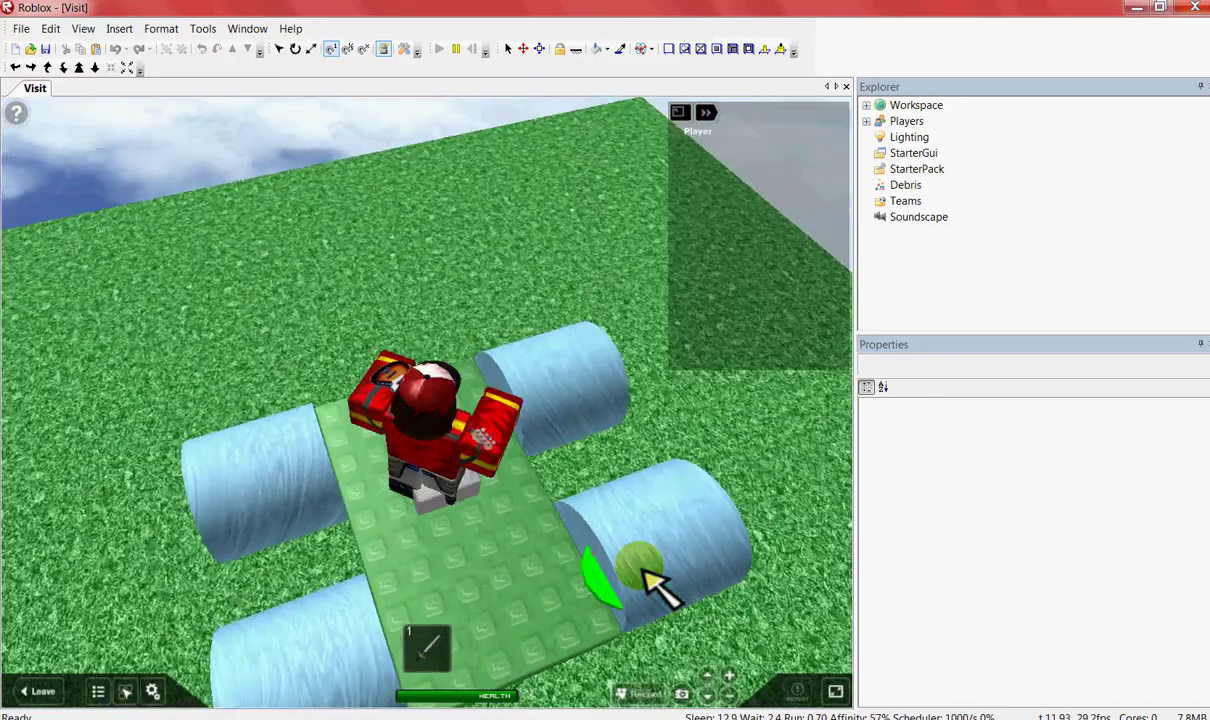
Step: Walk the character around the seat and off the car, and seat it in the VehicleSeat again to check the facing direction
key(s)
key(w)
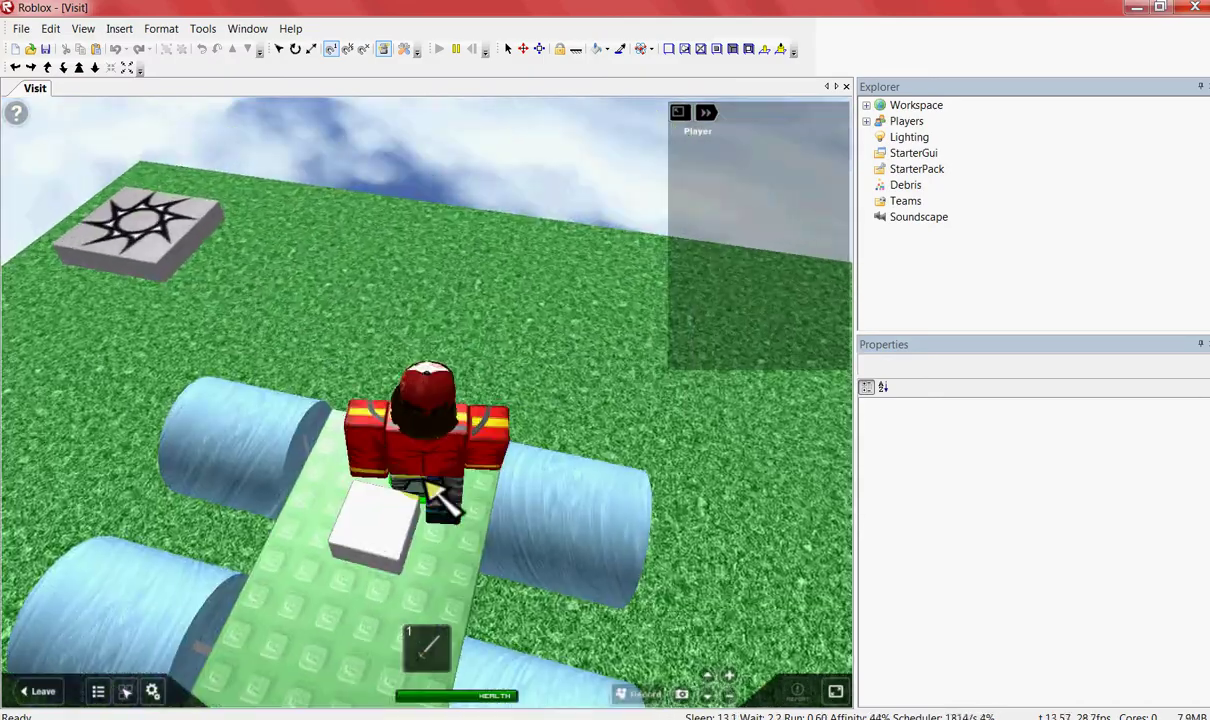
right_drag(530, 440, 648, 432)
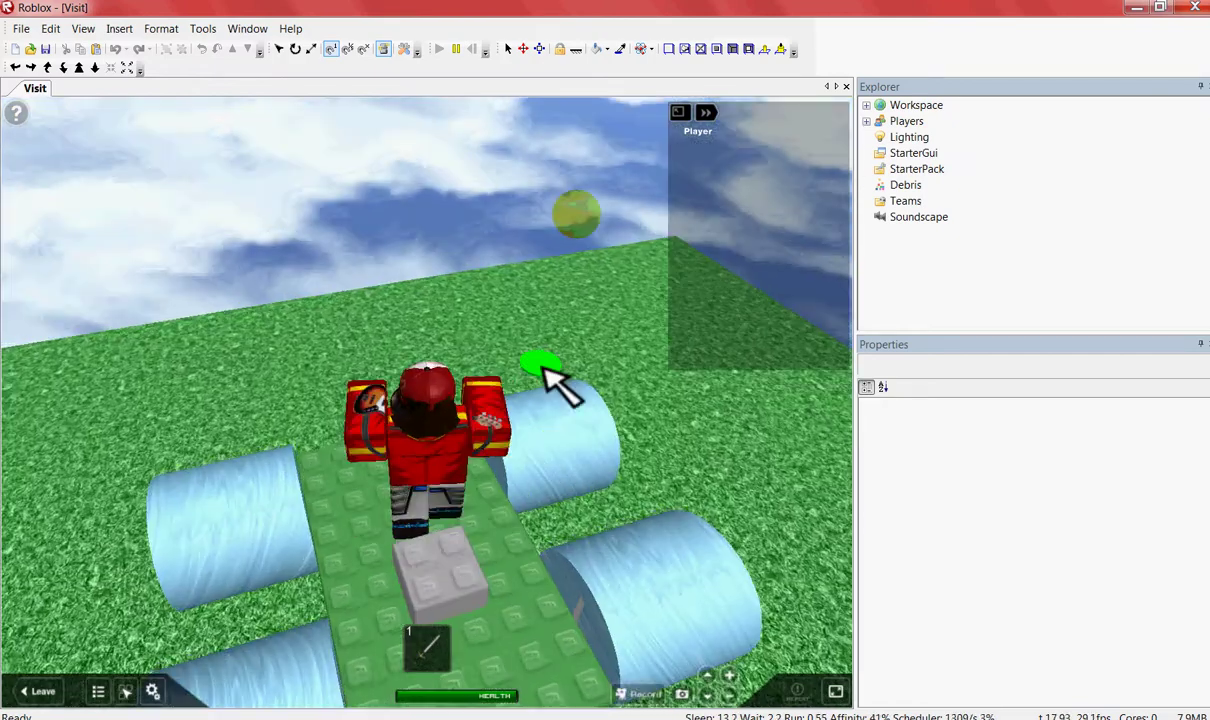
key(s)
click(575, 48)
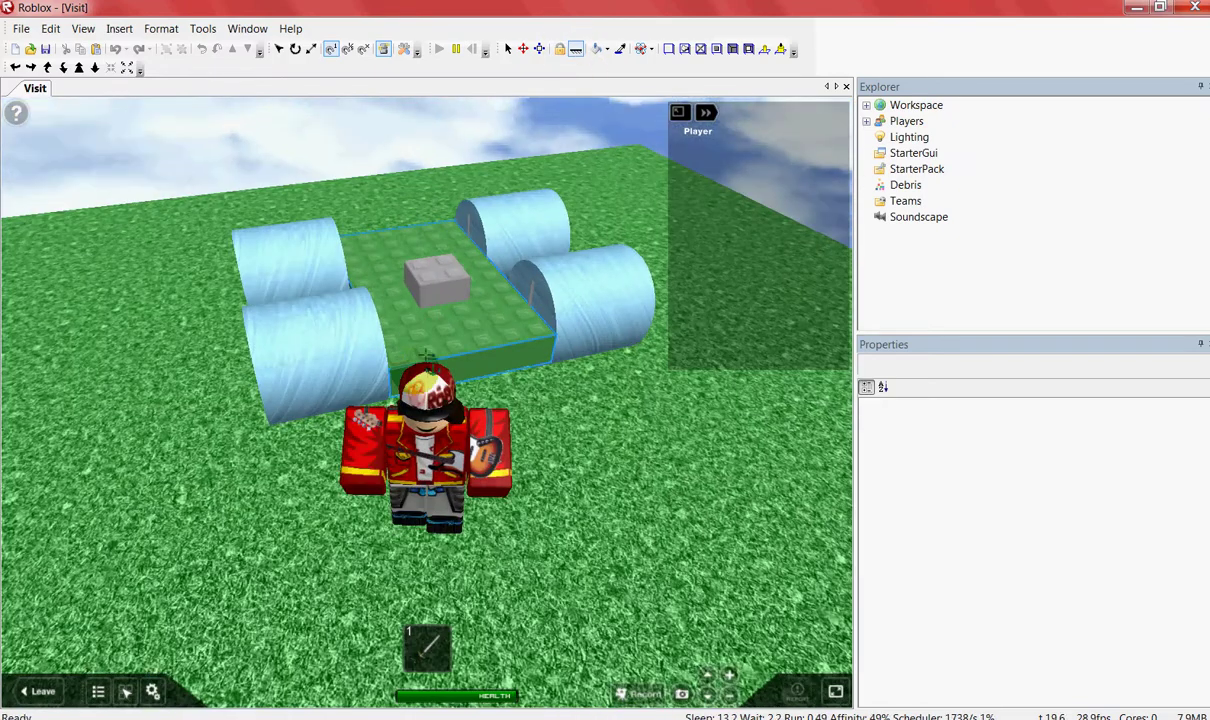
key(w)
key(space)
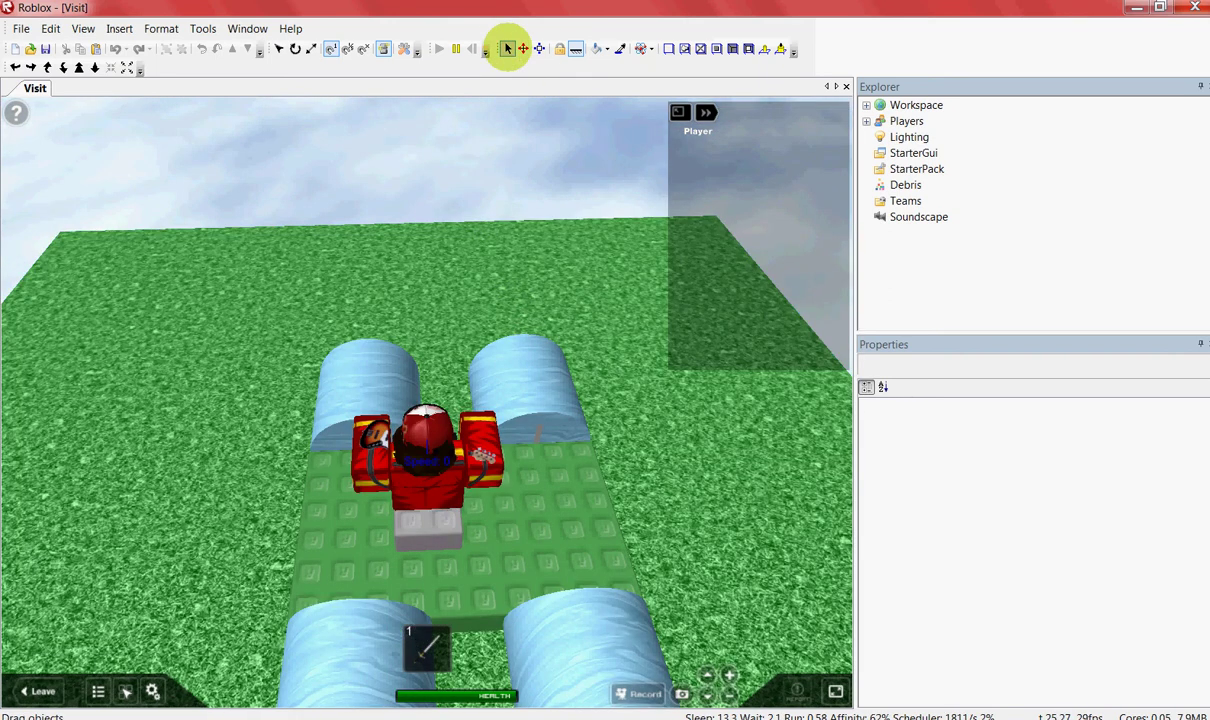
Step: Switch to the Notepad note, add the line "11. oops sorry, lets rotate it", and return to the test visit
mouse_move(618, 715)
click(790, 620)
key(Return)
text(11. oops sorry, lets rot)
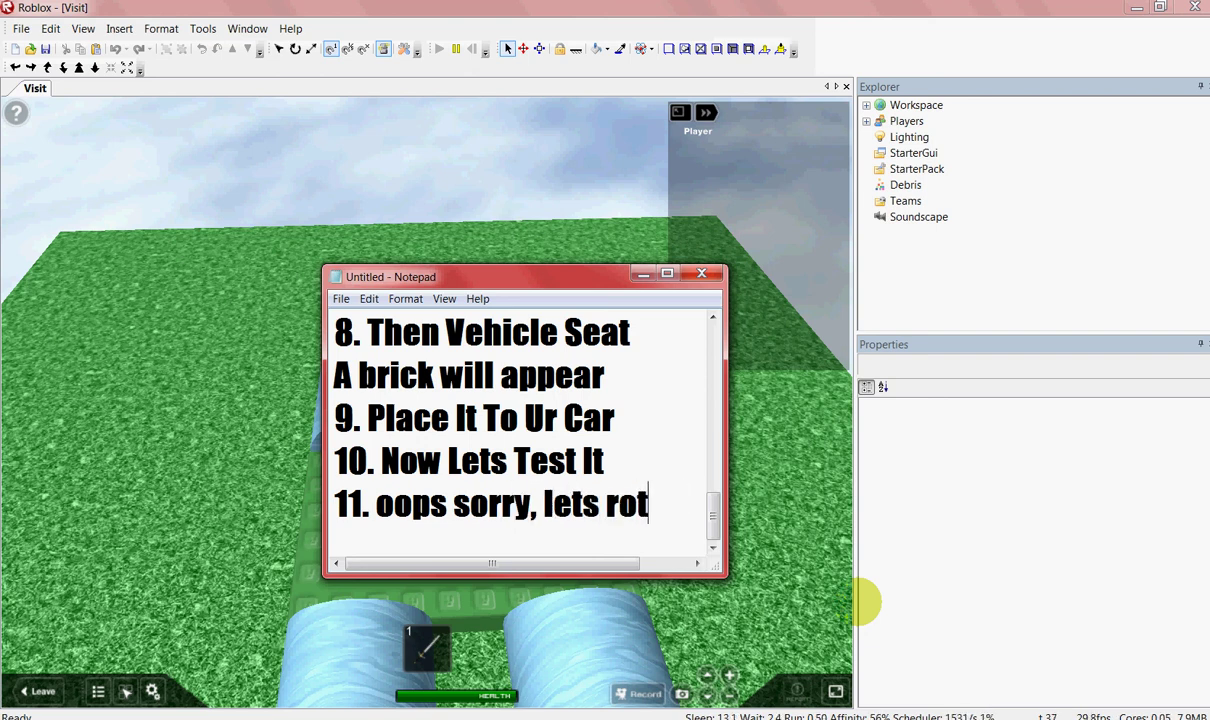
text(i)
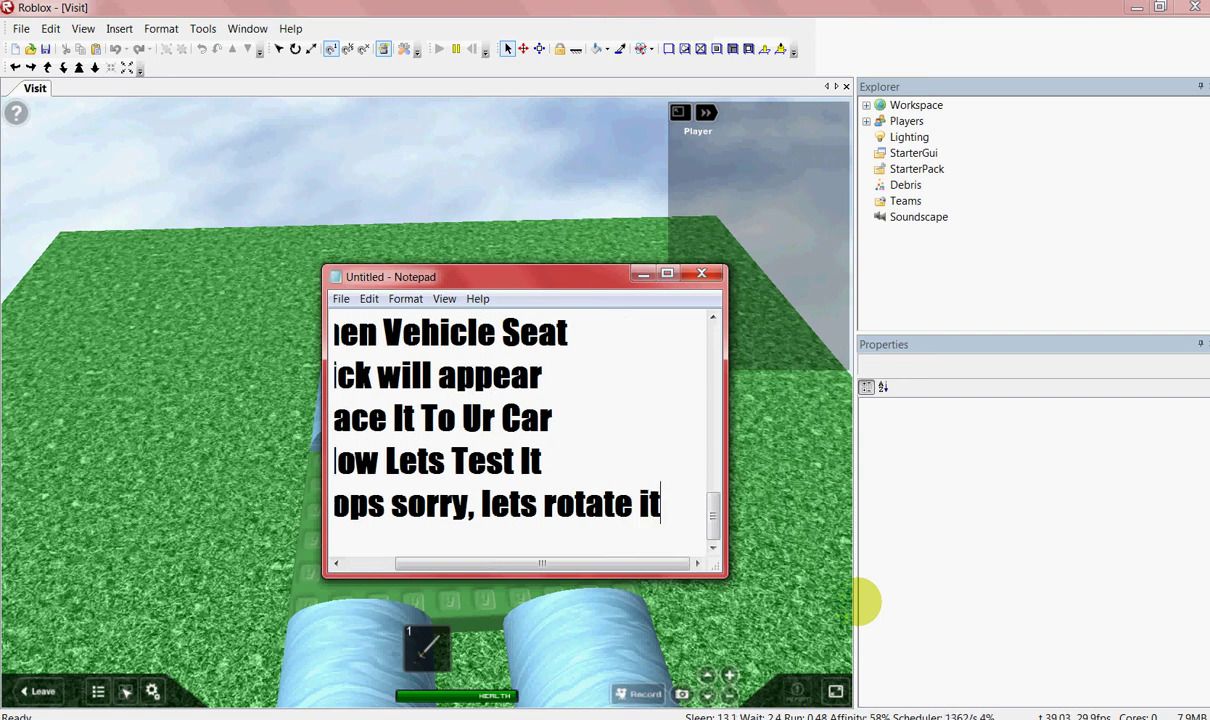
text(t)
key(Return)
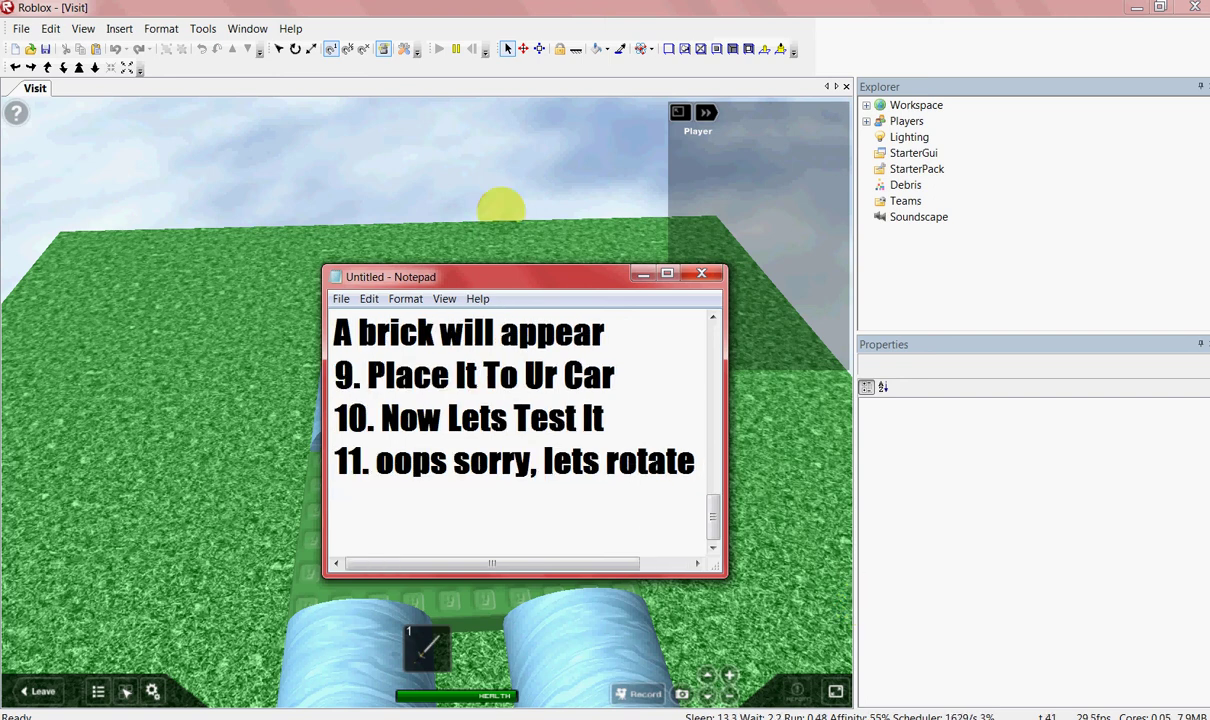
click(643, 274)
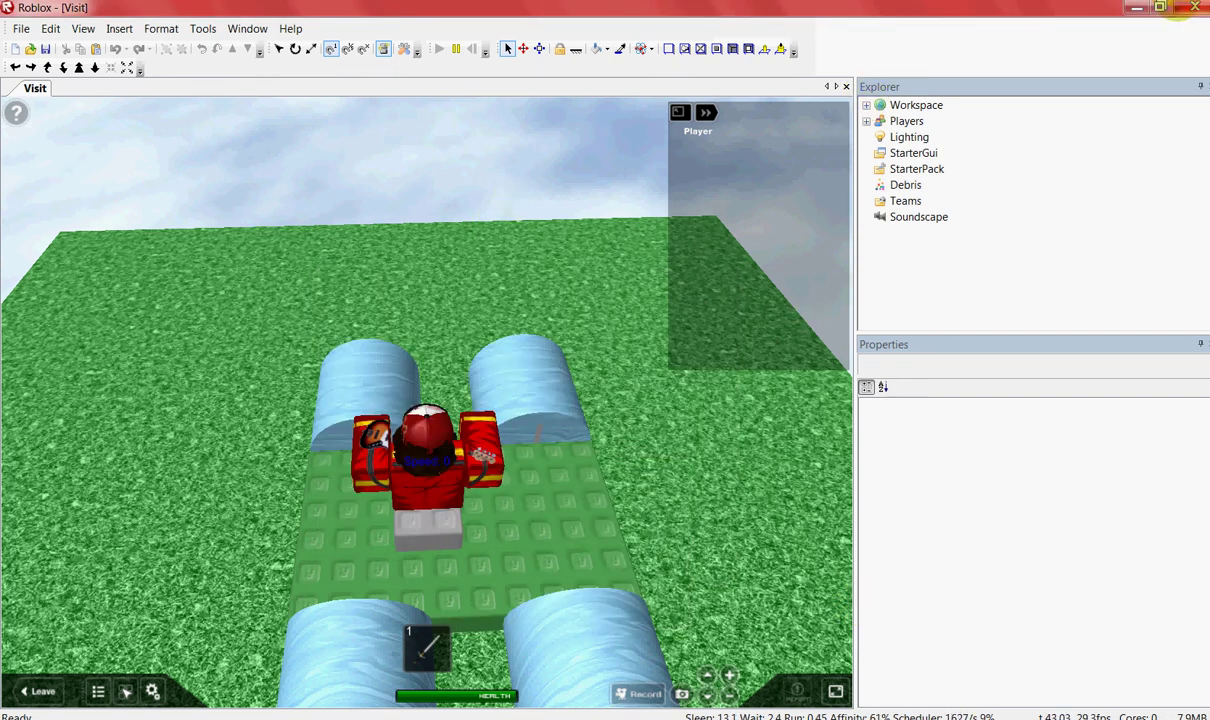
Step: Close the test visit, rotate the VehicleSeat on the car's plate, and deselect it
click(1193, 7)
click(648, 410)
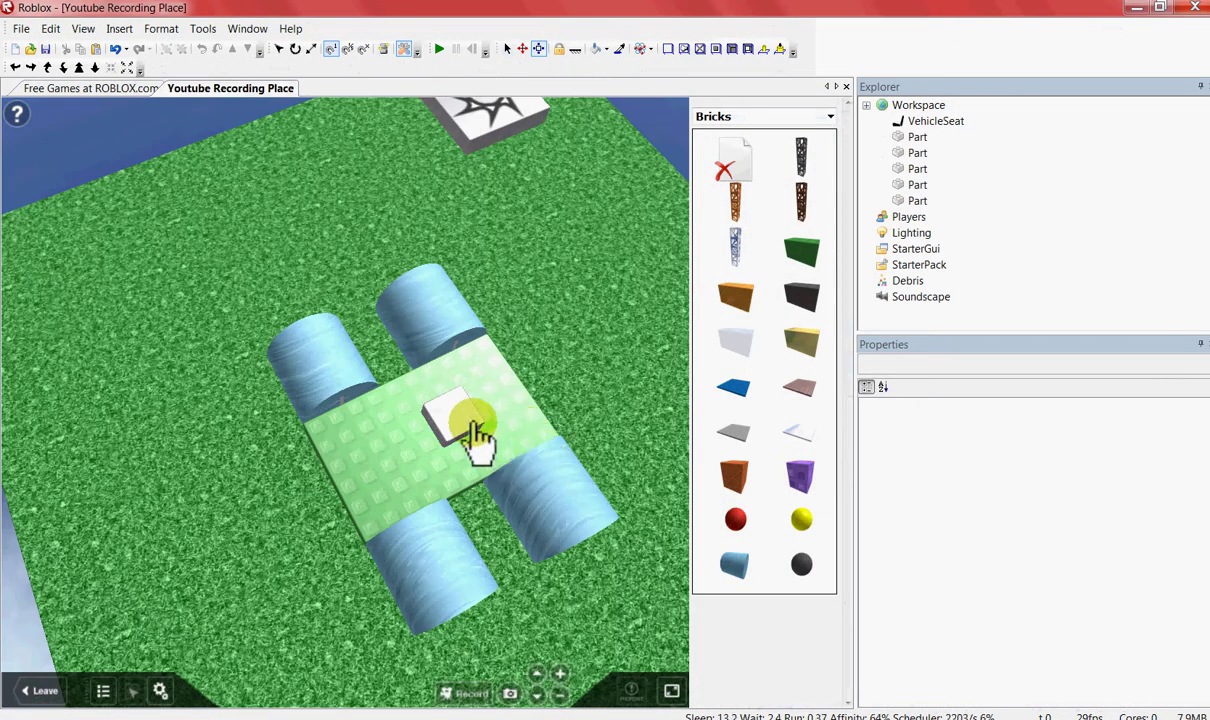
click(472, 430)
right_drag(478, 440, 494, 270)
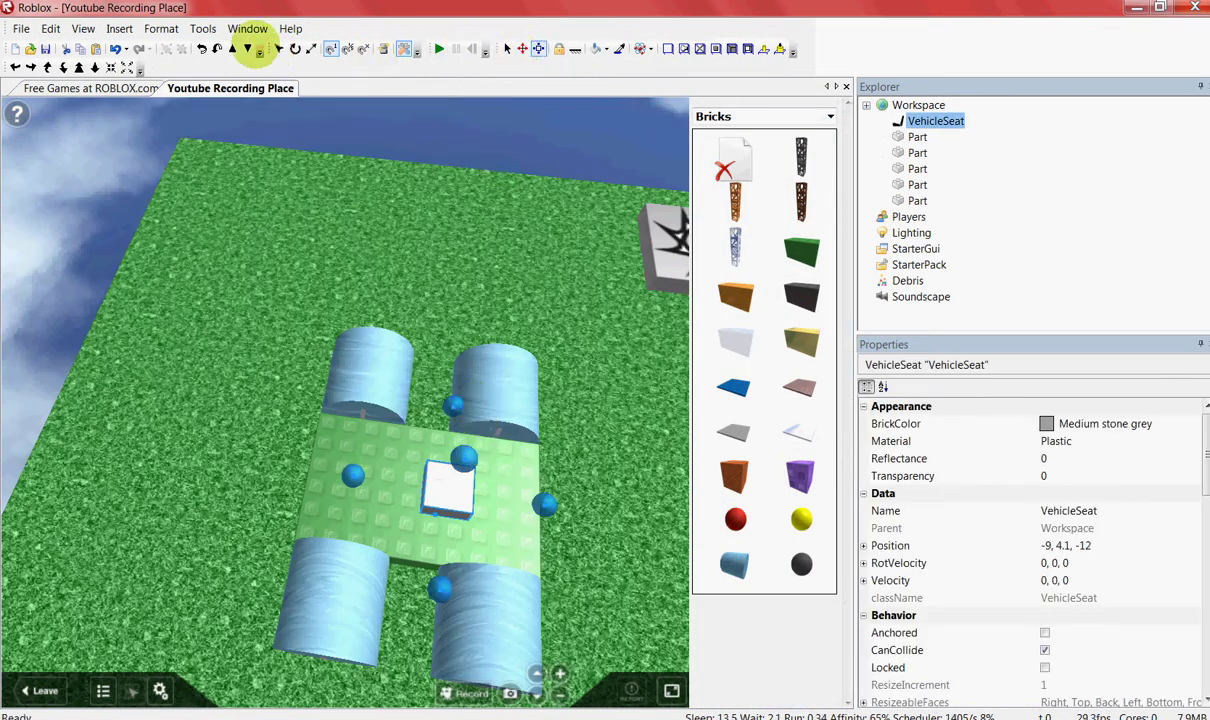
click(202, 48)
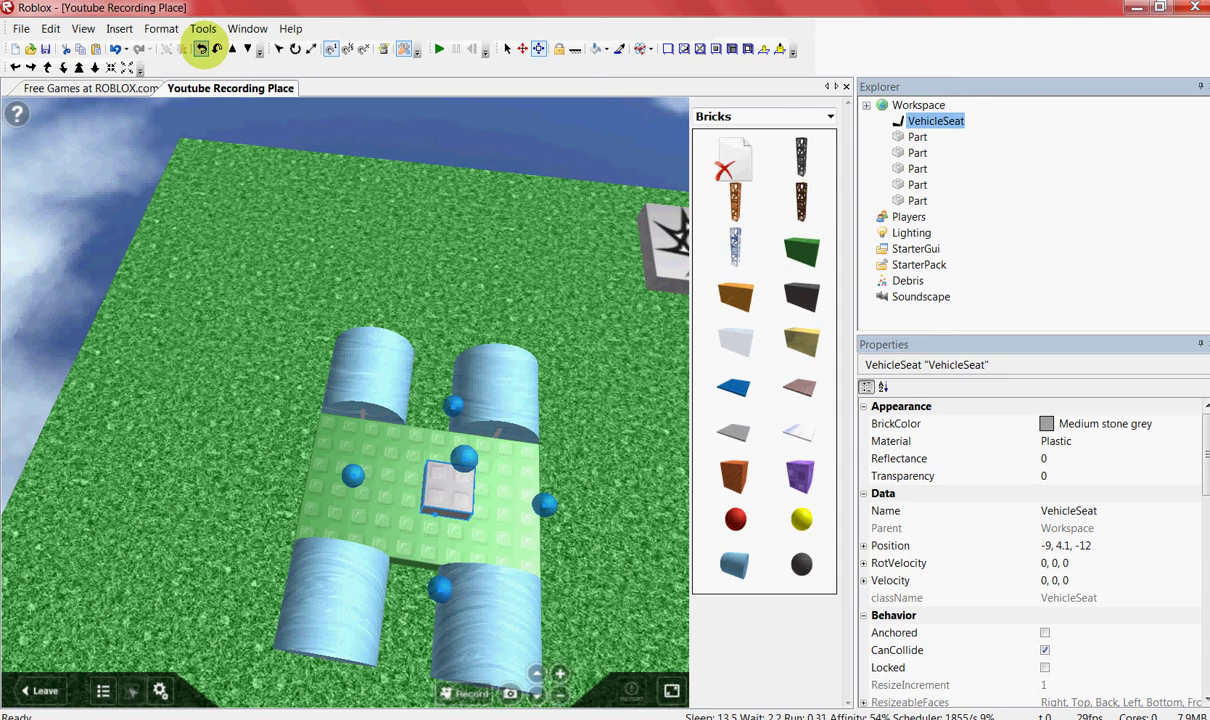
click(562, 370)
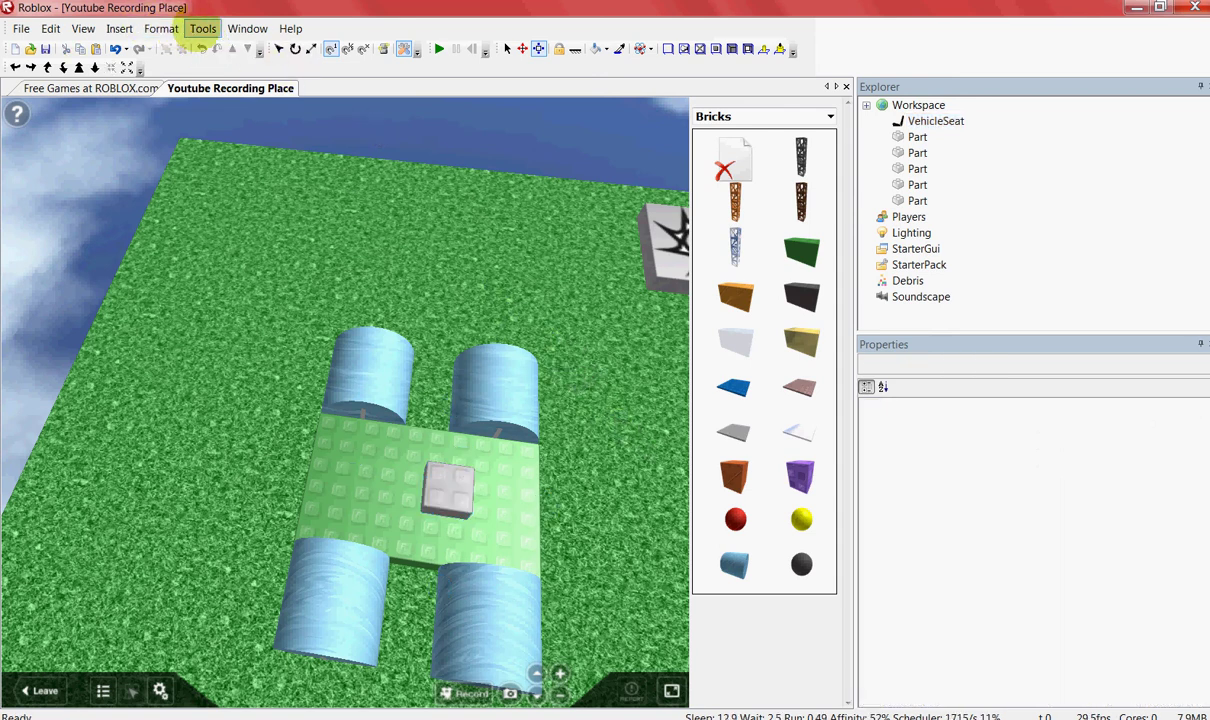
Step: Launch another test visit of the place to try the car with the rotated seat
click(203, 28)
mouse_move(292, 89)
click(390, 89)
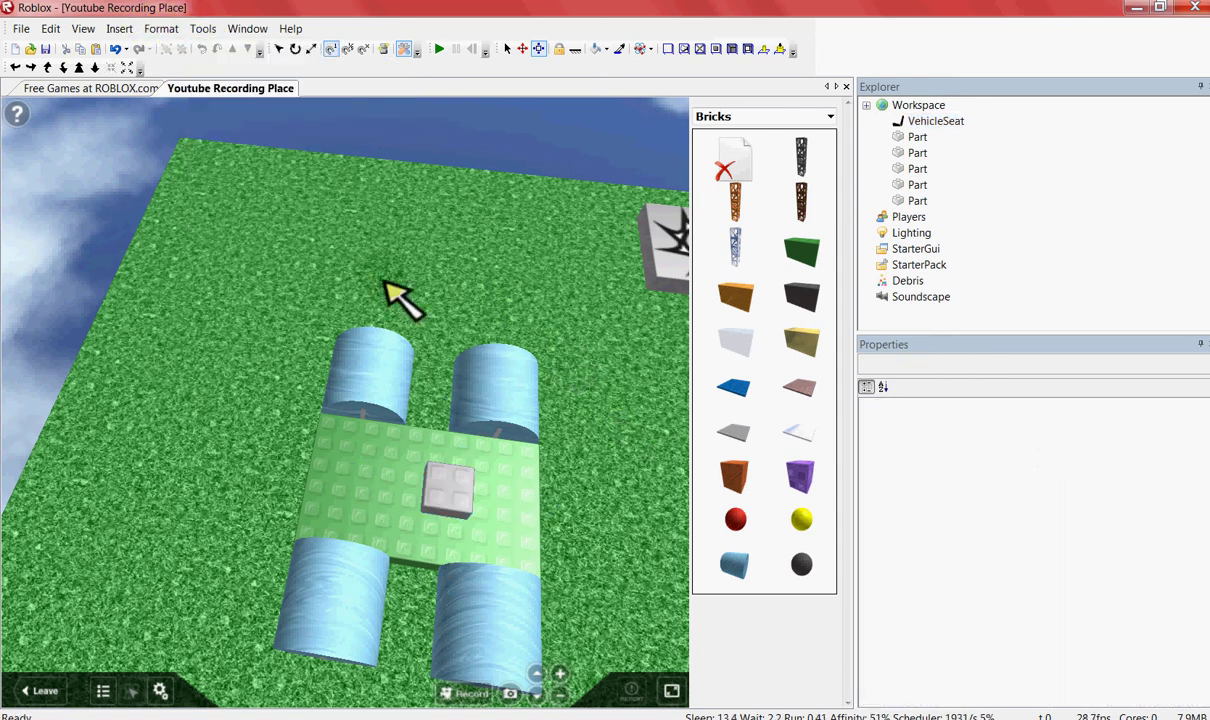